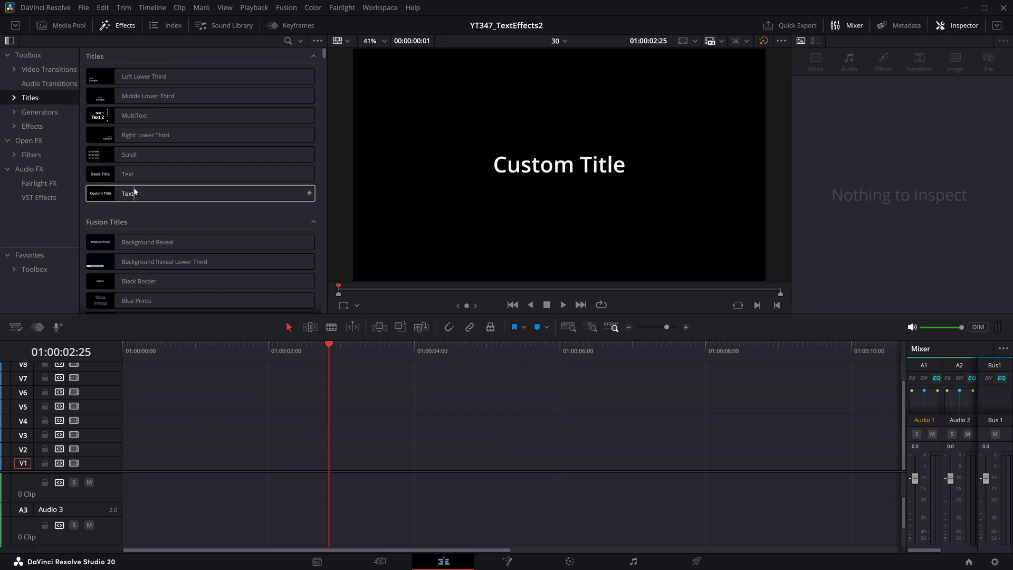
Add a Text+ title at the start of track V1 and change its text to SHAKKKY.
{"action": "left_click_drag", "start_coordinate": [134, 191], "coordinate": [127, 464]}
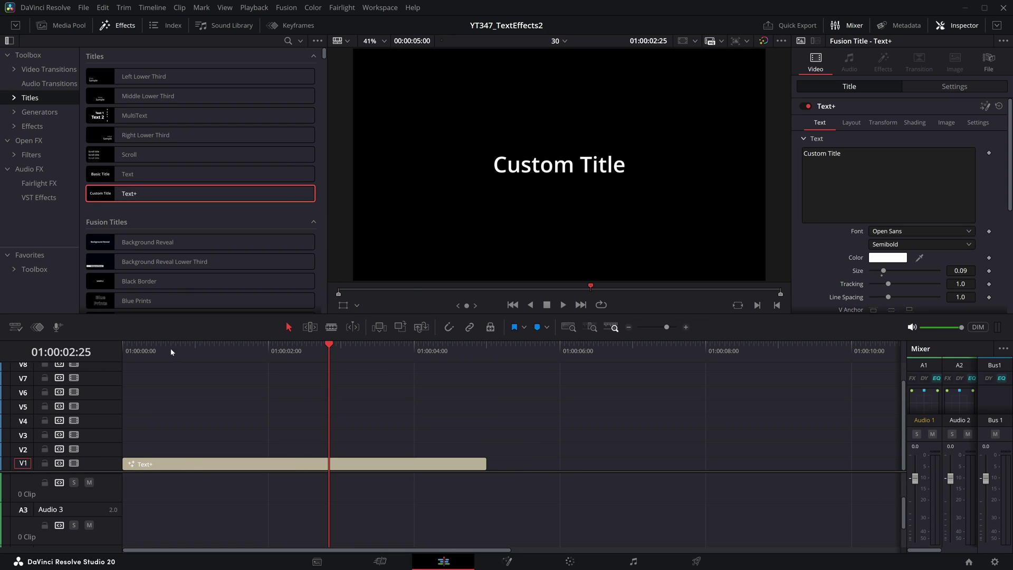
{"action": "left_click_drag", "start_coordinate": [190, 349], "coordinate": [202, 346]}
{"action": "left_click_drag", "start_coordinate": [849, 153], "coordinate": [531, 49]}
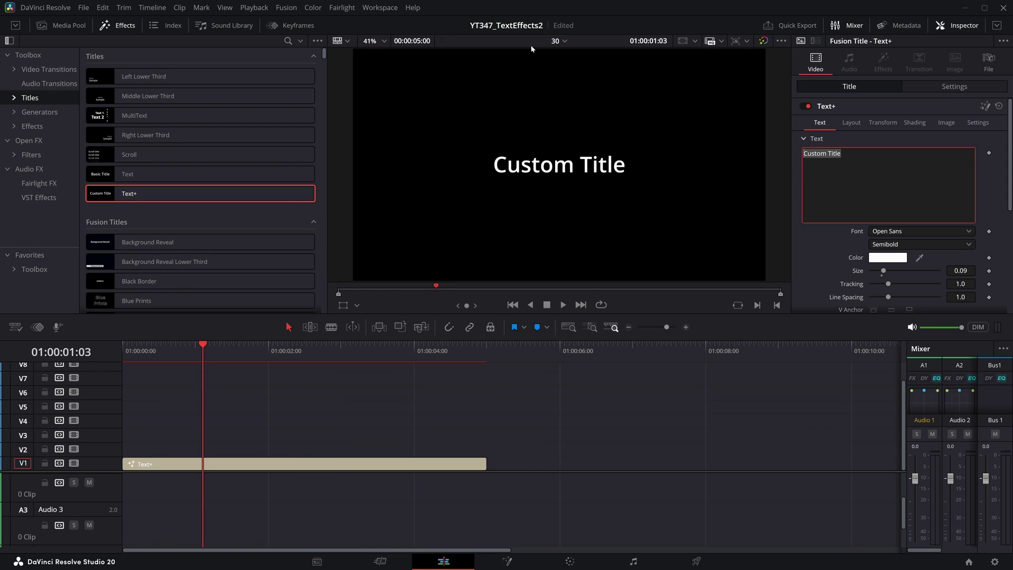
{"action": "type", "text": "SHAKLK"}
{"action": "key", "text": "BackSpace"}
{"action": "key", "text": "BackSpace"}
{"action": "type", "text": "K"}
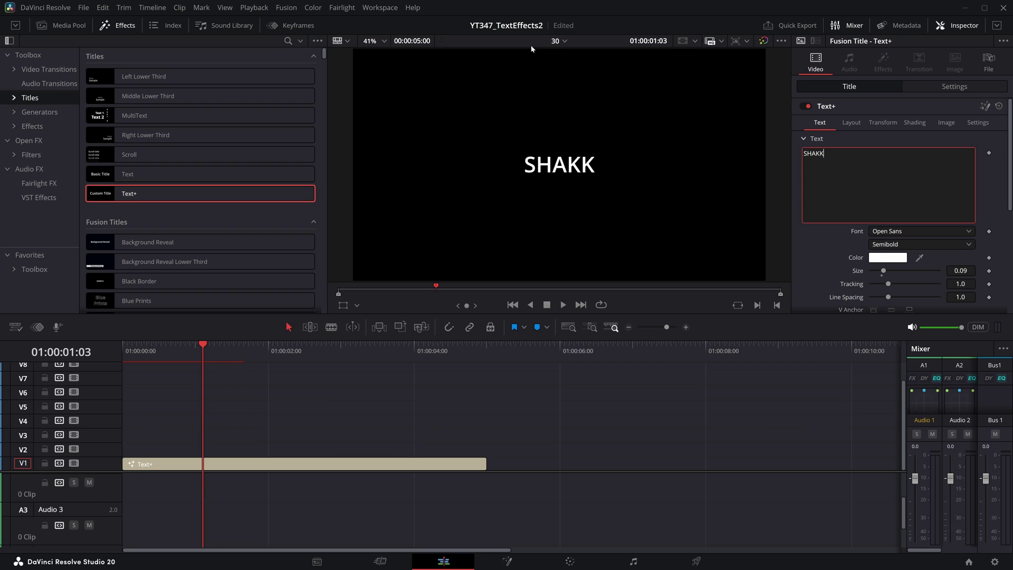
{"action": "type", "text": "KY"}
Apply a Perturb modifier to the Center property in the title's layout settings.
{"action": "left_click", "coordinate": [853, 123]}
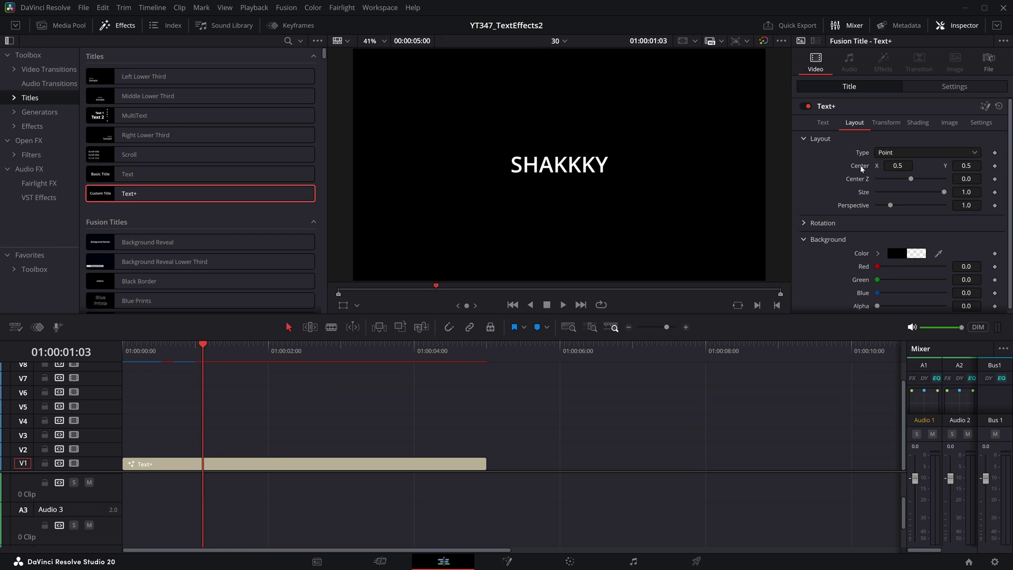
{"action": "right_click", "coordinate": [860, 168]}
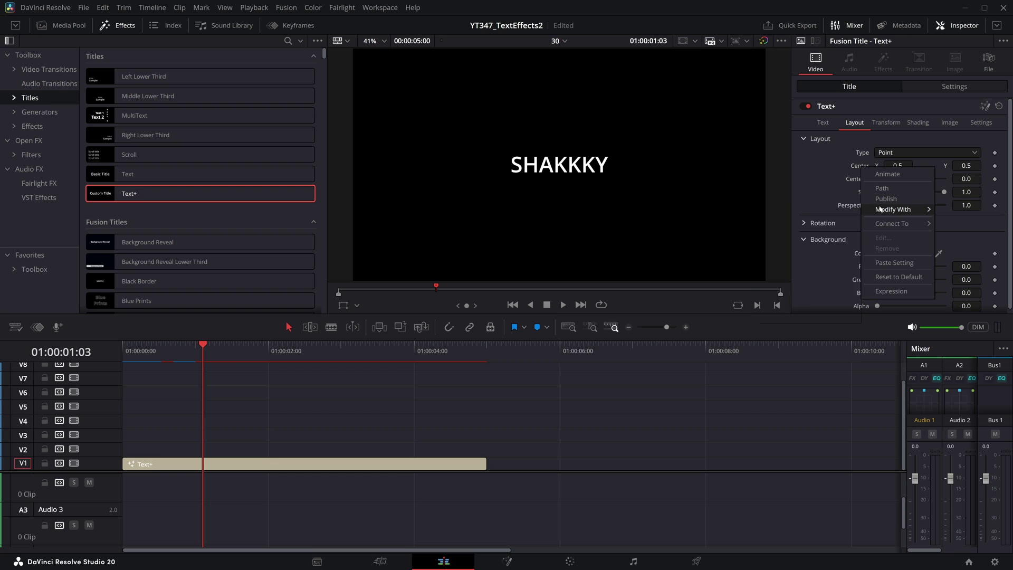
{"action": "mouse_move", "coordinate": [908, 210]}
{"action": "left_click", "coordinate": [791, 241]}
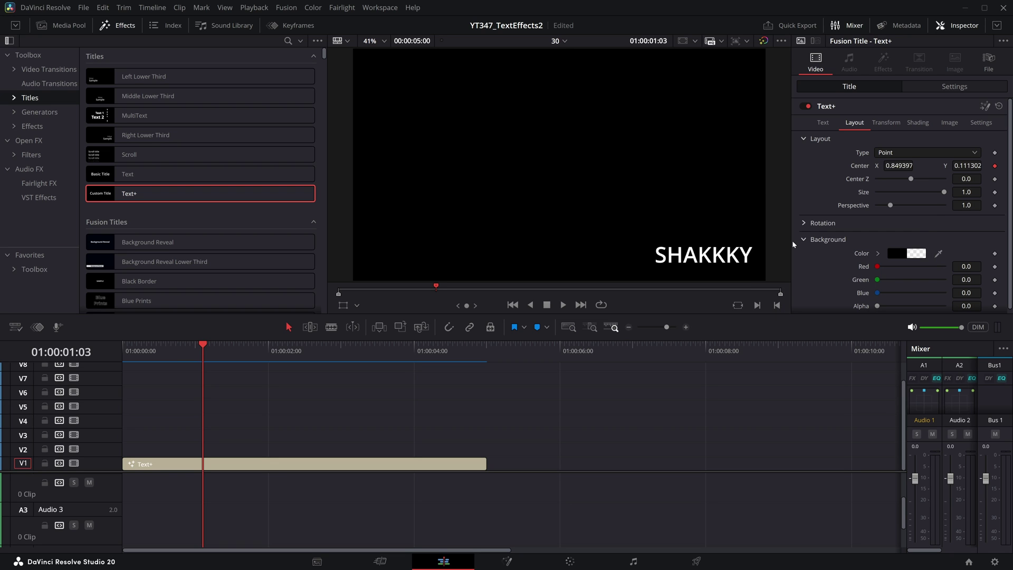
Play the SHAKKKY title from its start to preview the perturbed motion.
{"action": "key", "text": "Home"}
{"action": "key", "text": "space"}
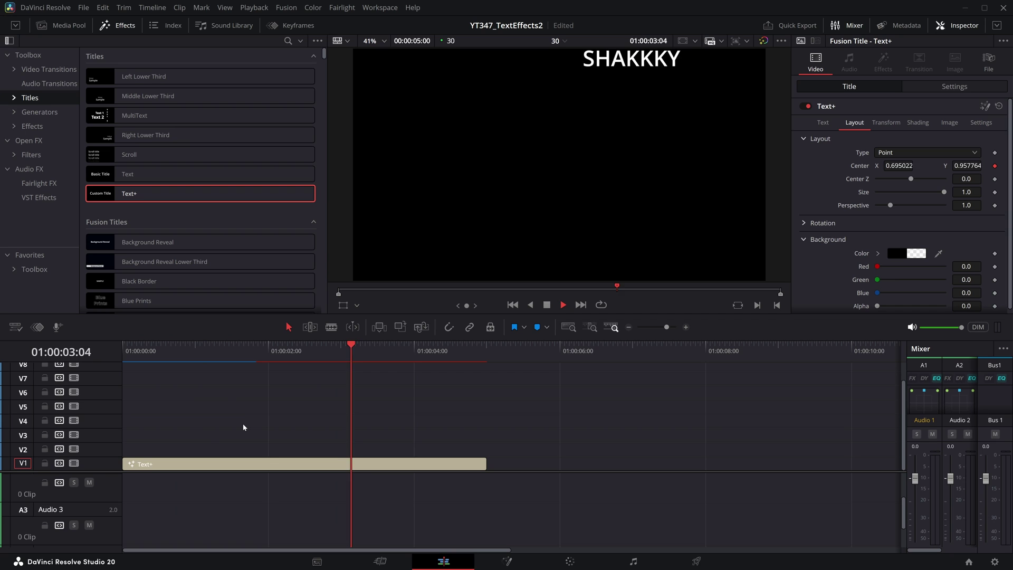
{"action": "key", "text": "space"}
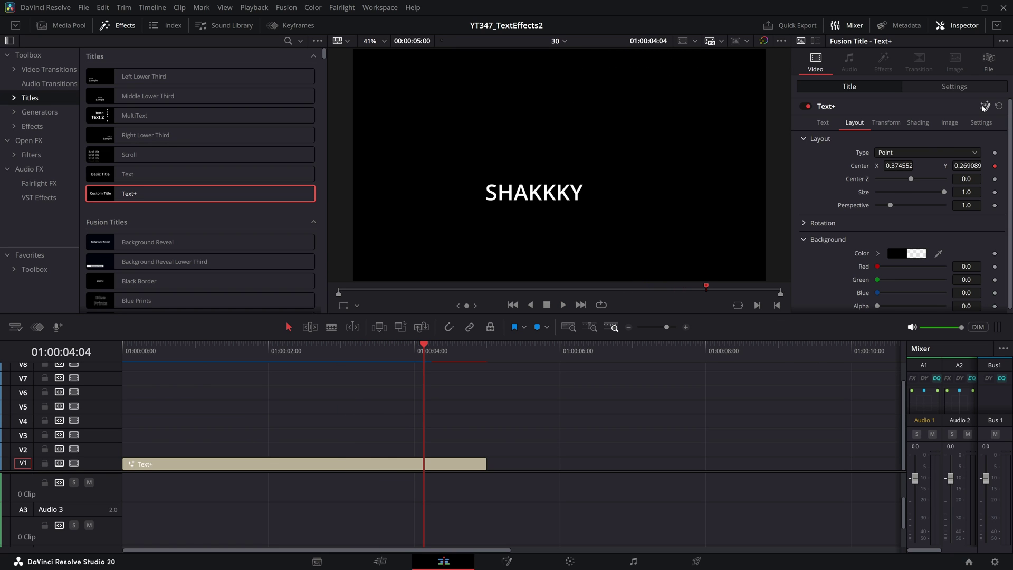
Open the title on the Fusion page, set the Perturb modifier's strength to 0.13 and preview the shake.
{"action": "key", "text": "shift+5"}
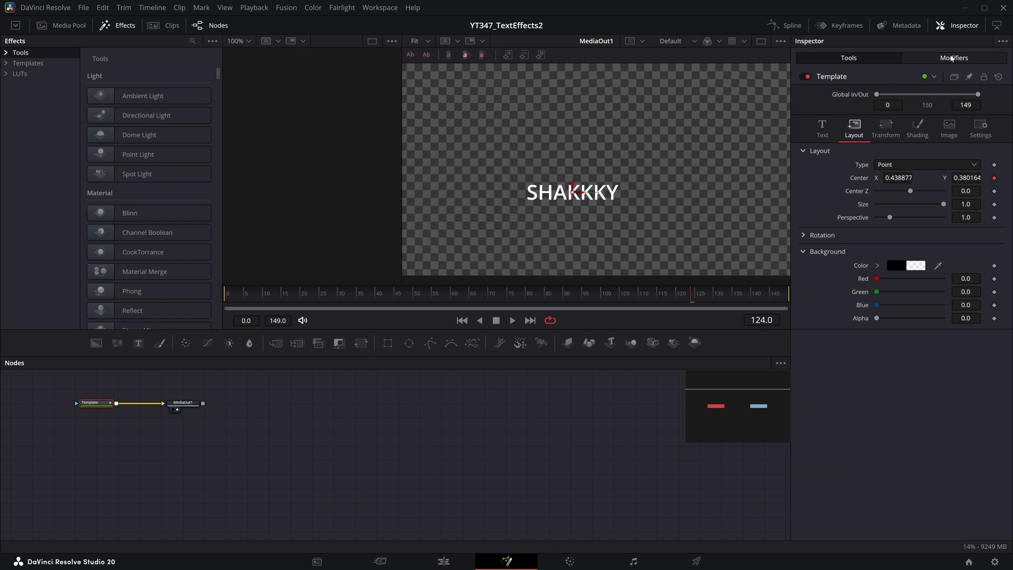
{"action": "left_click", "coordinate": [948, 59]}
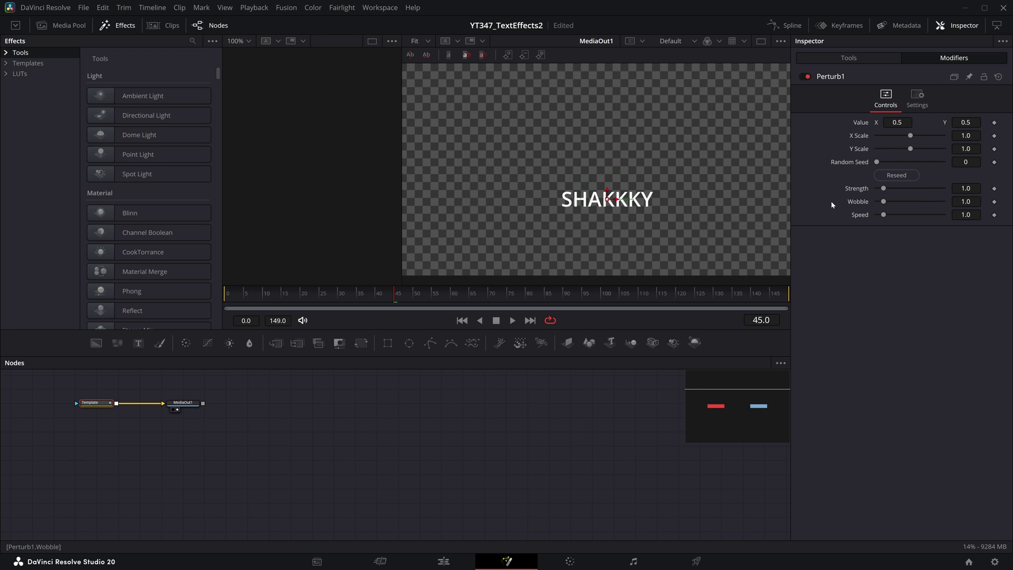
{"action": "left_click_drag", "start_coordinate": [965, 188], "coordinate": [919, 188]}
{"action": "key", "text": "space"}
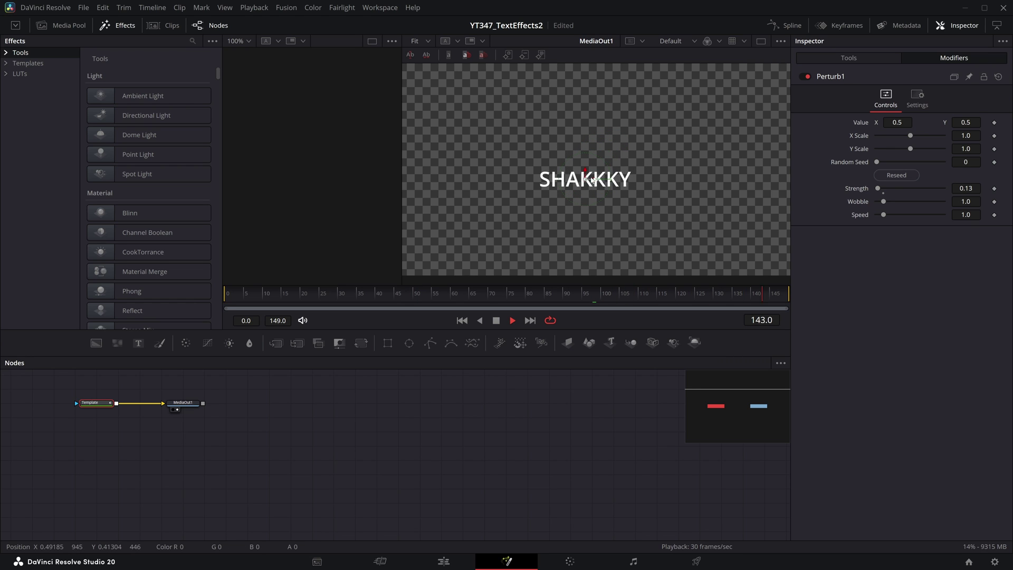
{"action": "key", "text": "space"}
Set the Perturb modifier's wobble to 0.47 and speed to 0.87, then play back the result.
{"action": "left_click_drag", "start_coordinate": [886, 203], "coordinate": [902, 216]}
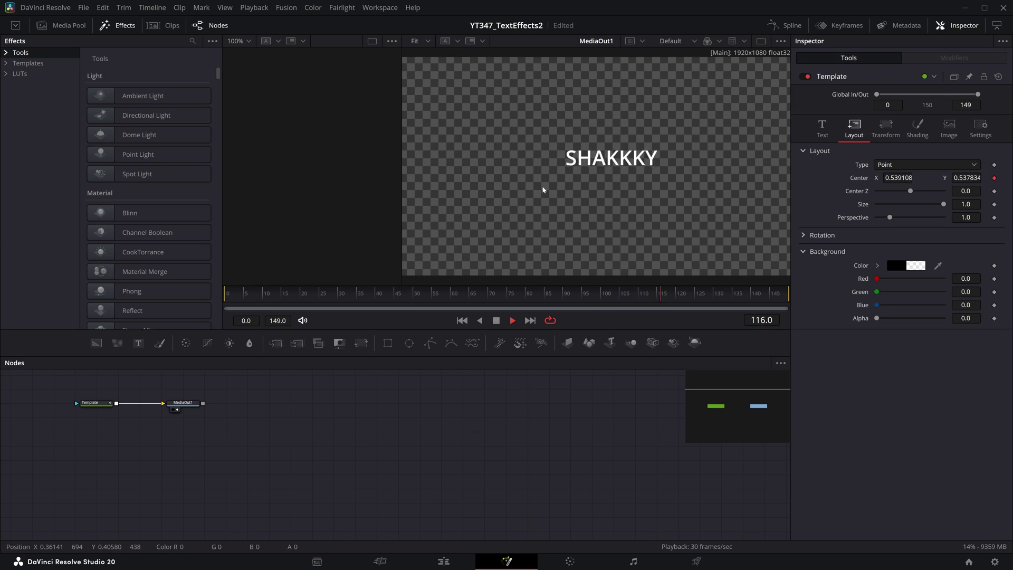
{"action": "key", "text": "space"}
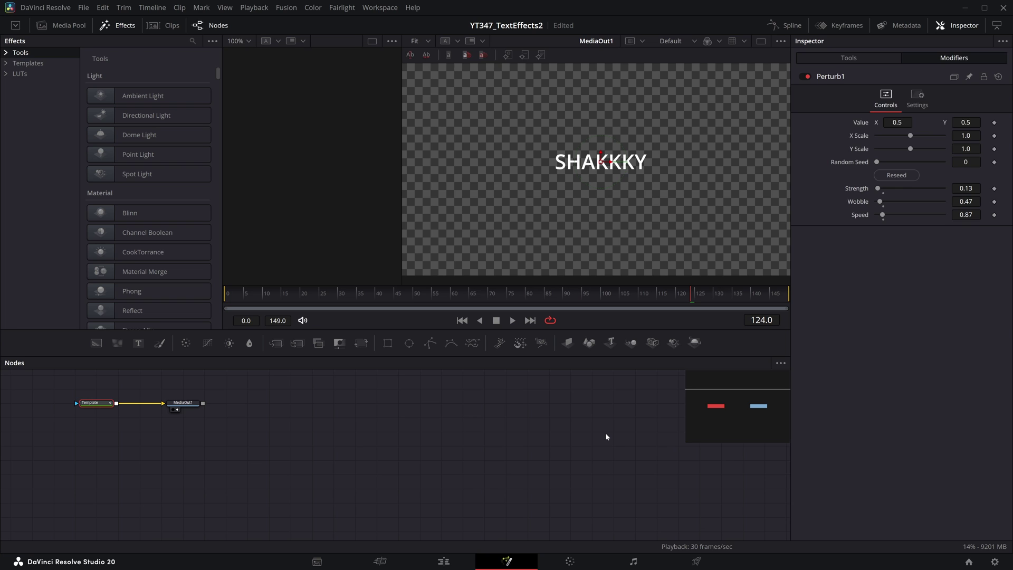
{"action": "key", "text": "space"}
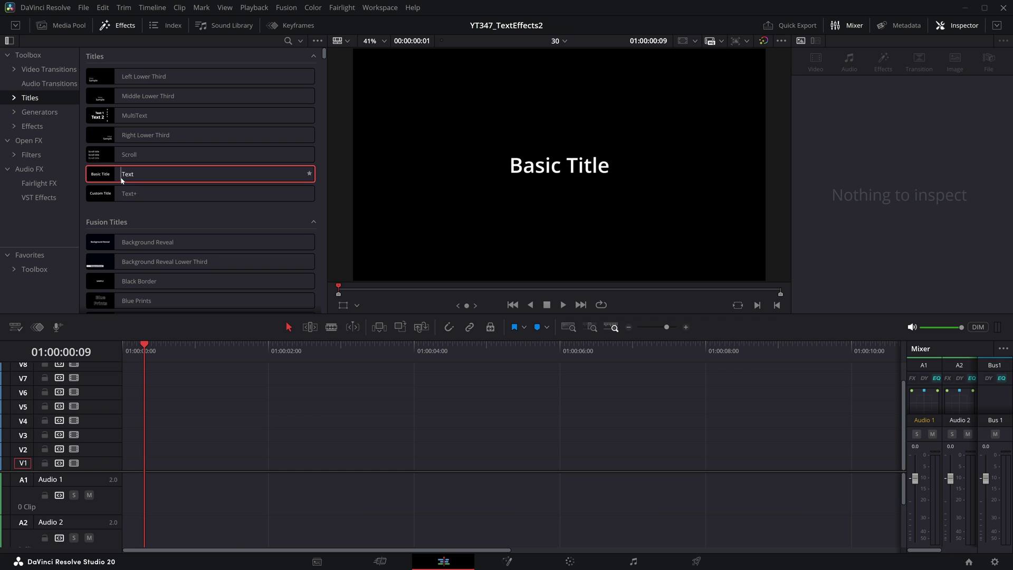
Place a basic Text title at the start of track V1 and a Text+ title after it.
{"action": "left_click_drag", "start_coordinate": [127, 173], "coordinate": [122, 467]}
{"action": "left_click_drag", "start_coordinate": [131, 195], "coordinate": [518, 471]}
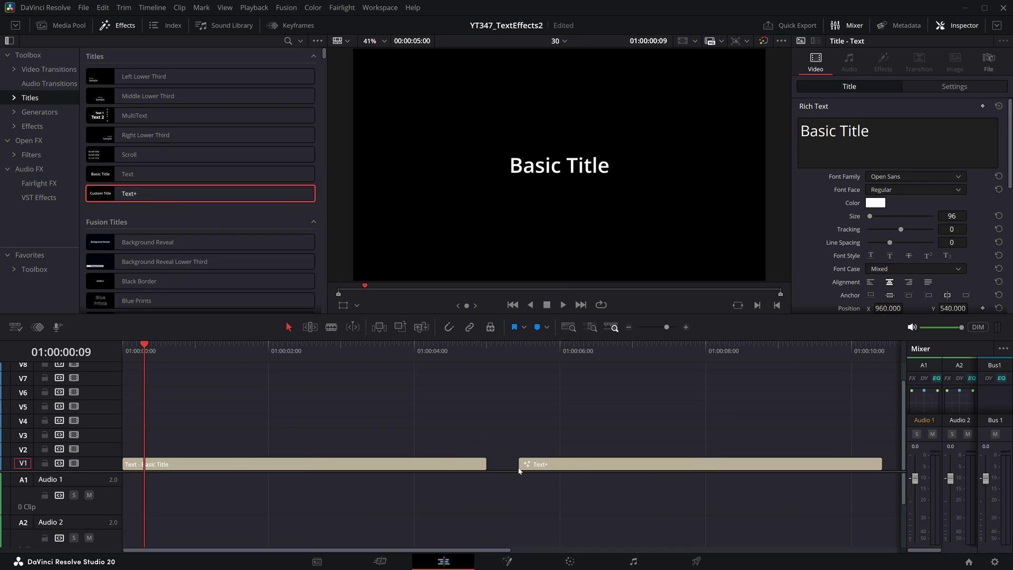
Enlarge the Basic Title text to a size of about 172 and shrink only the word "Title" to size 57.
{"action": "left_click", "coordinate": [187, 353]}
{"action": "left_click", "coordinate": [190, 466]}
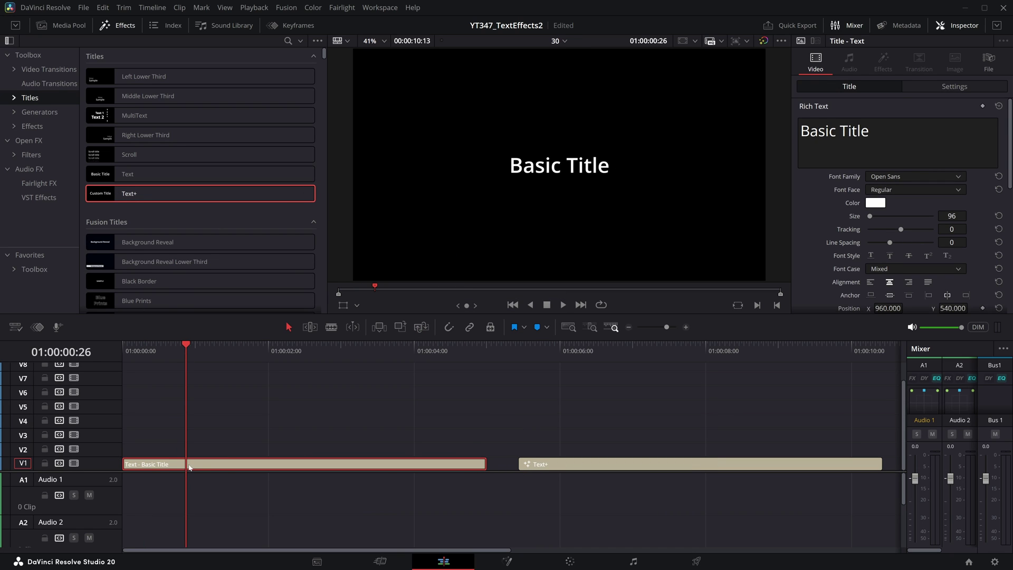
{"action": "left_click_drag", "start_coordinate": [951, 216], "coordinate": [979, 216]}
{"action": "left_click_drag", "start_coordinate": [870, 130], "coordinate": [839, 131]}
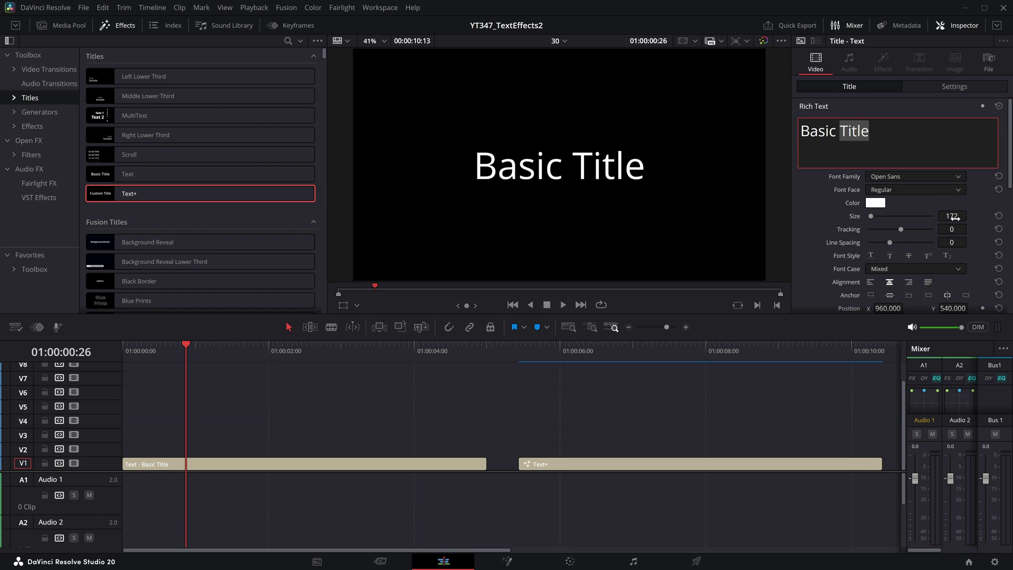
{"action": "left_click_drag", "start_coordinate": [954, 216], "coordinate": [894, 216]}
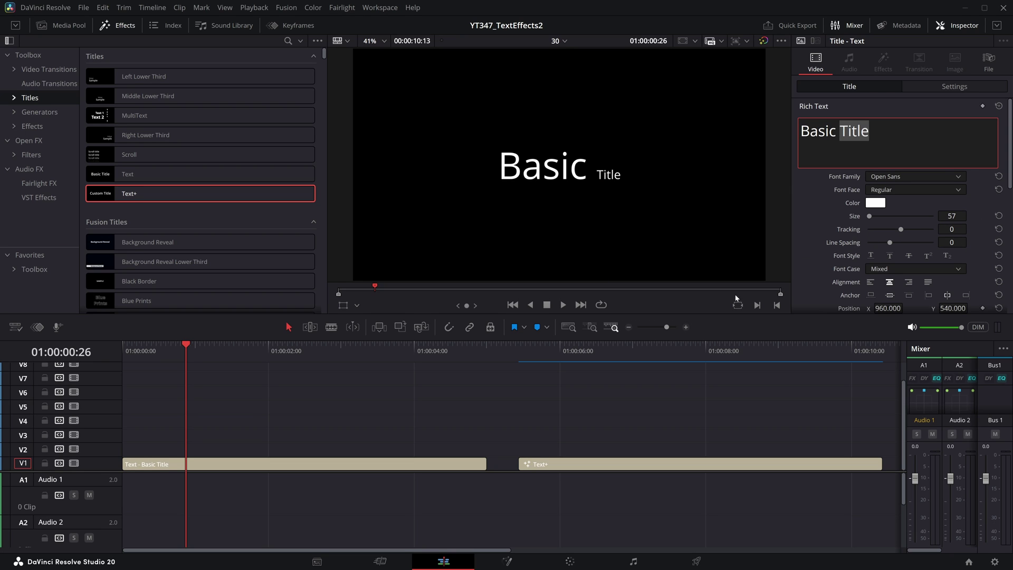
Apply Character Level Styling to the text of the Text+ clip.
{"action": "left_click", "coordinate": [579, 346]}
{"action": "left_click", "coordinate": [550, 468]}
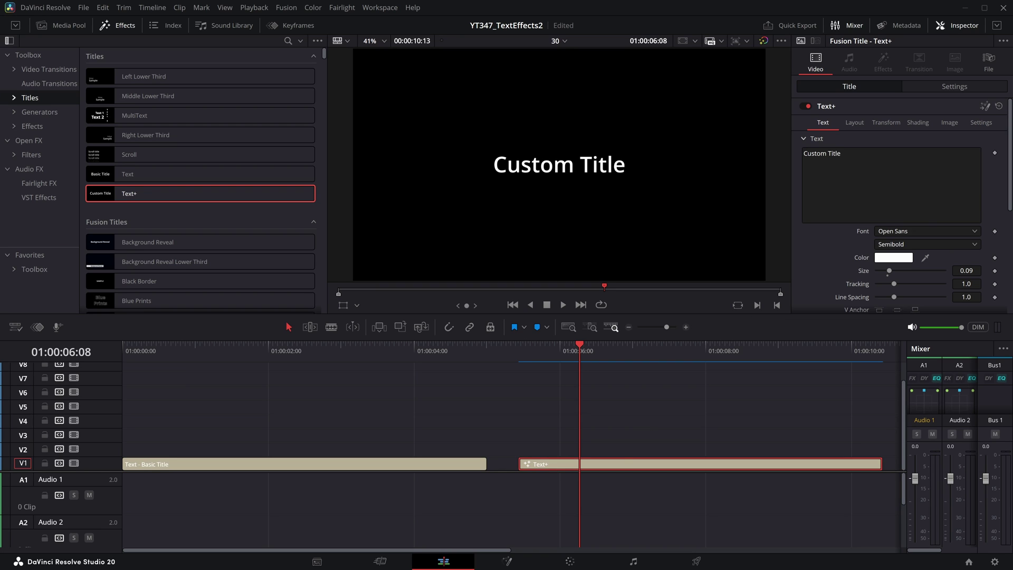
{"action": "right_click", "coordinate": [839, 196]}
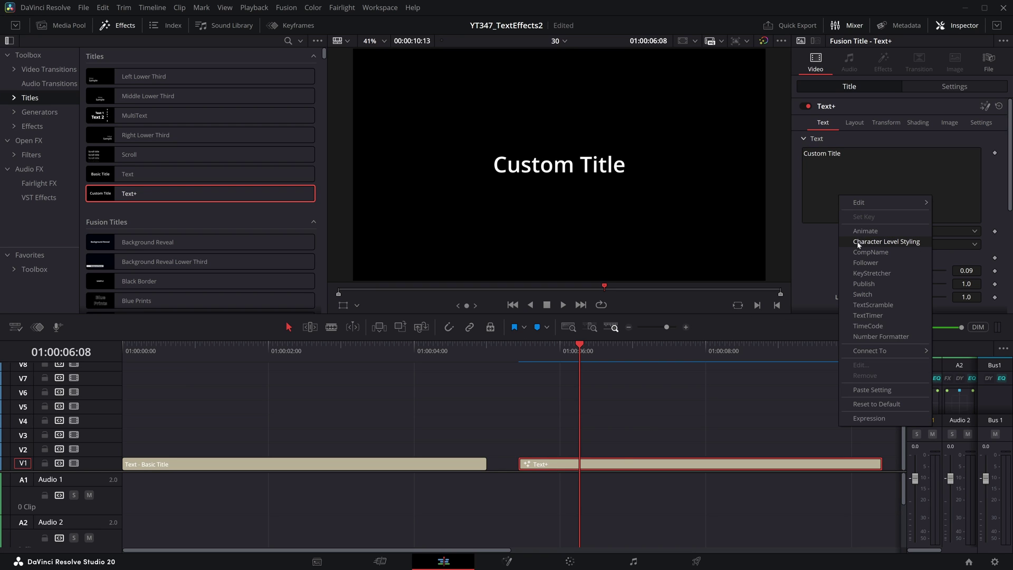
{"action": "left_click", "coordinate": [887, 243]}
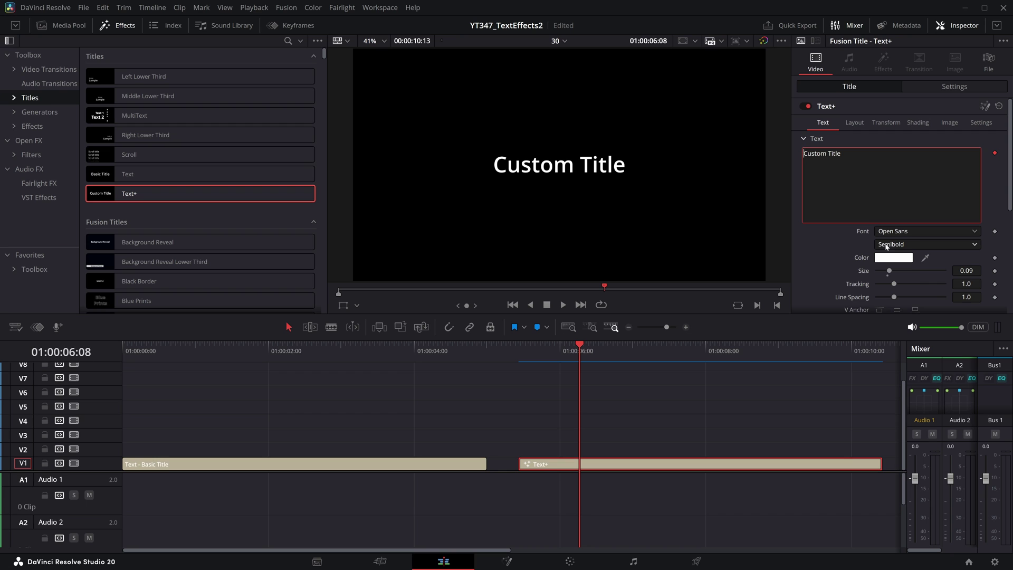
Open the Text+ title's character styling modifier on the Fusion page and enlarge only the letters "tom" to size 0.181.
{"action": "left_click", "coordinate": [984, 107]}
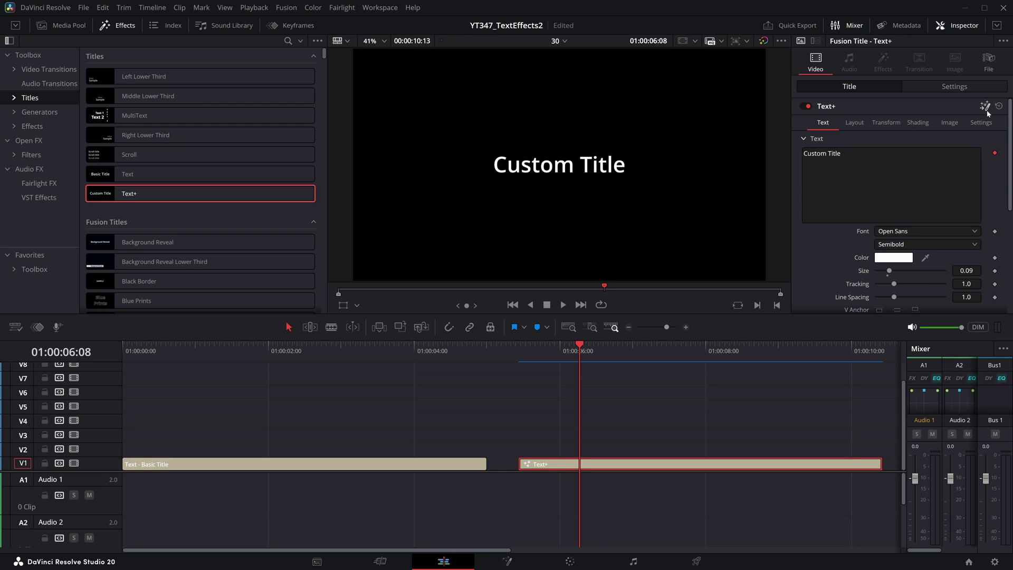
{"action": "left_click", "coordinate": [986, 109]}
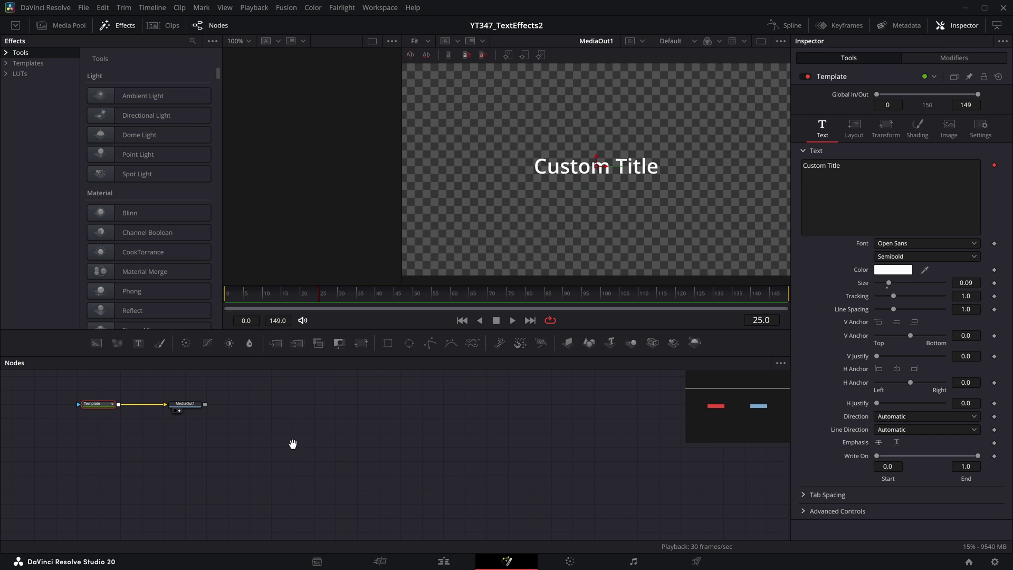
{"action": "left_click", "coordinate": [976, 60]}
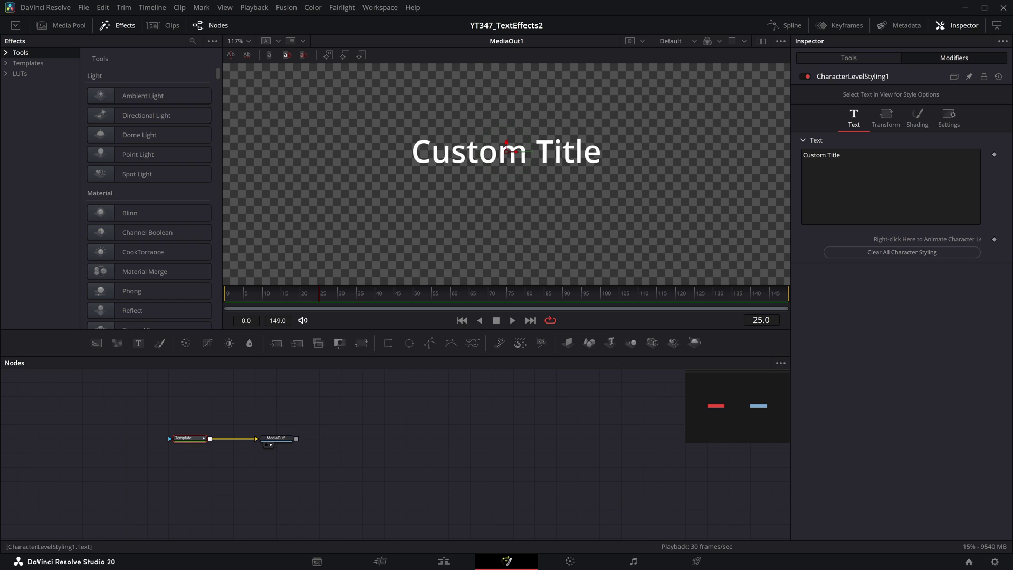
{"action": "left_click_drag", "start_coordinate": [479, 128], "coordinate": [517, 215]}
{"action": "left_click_drag", "start_coordinate": [901, 254], "coordinate": [907, 253]}
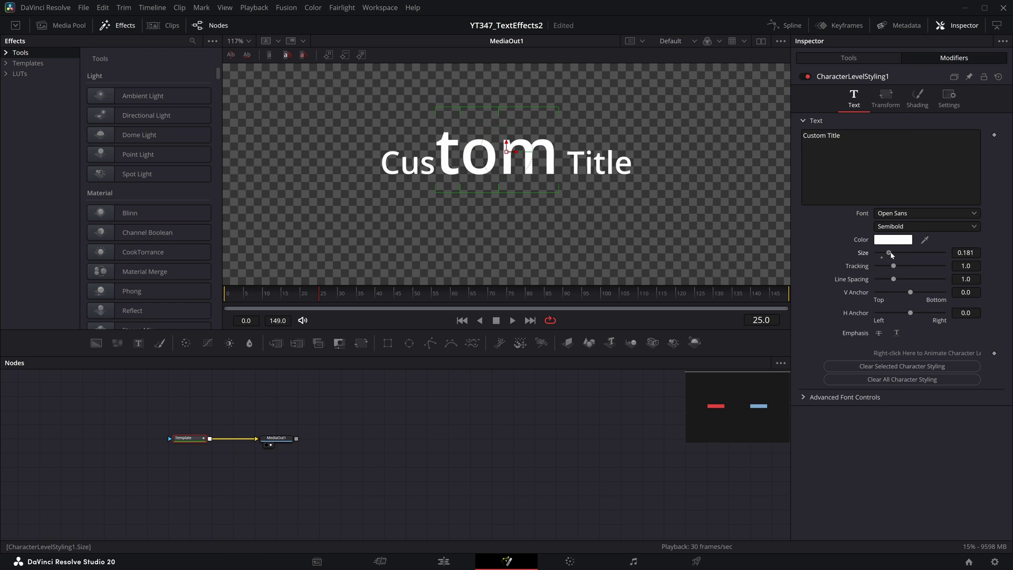
In the shading of the letters "tom", make element 2 black by setting its red, green and blue to 0.
{"action": "left_click", "coordinate": [922, 108]}
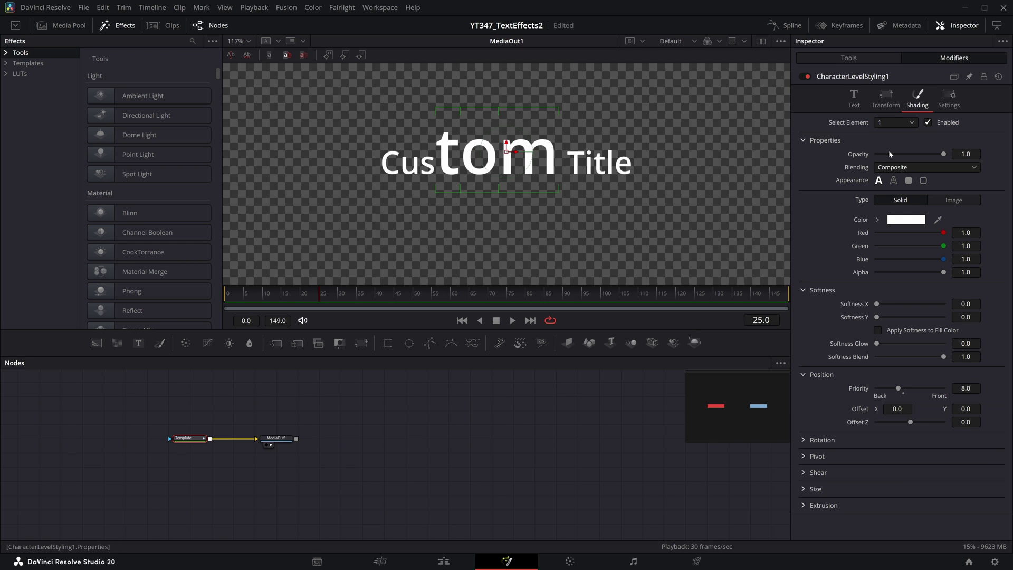
{"action": "key", "text": "Tab"}
{"action": "type", "text": "0"}
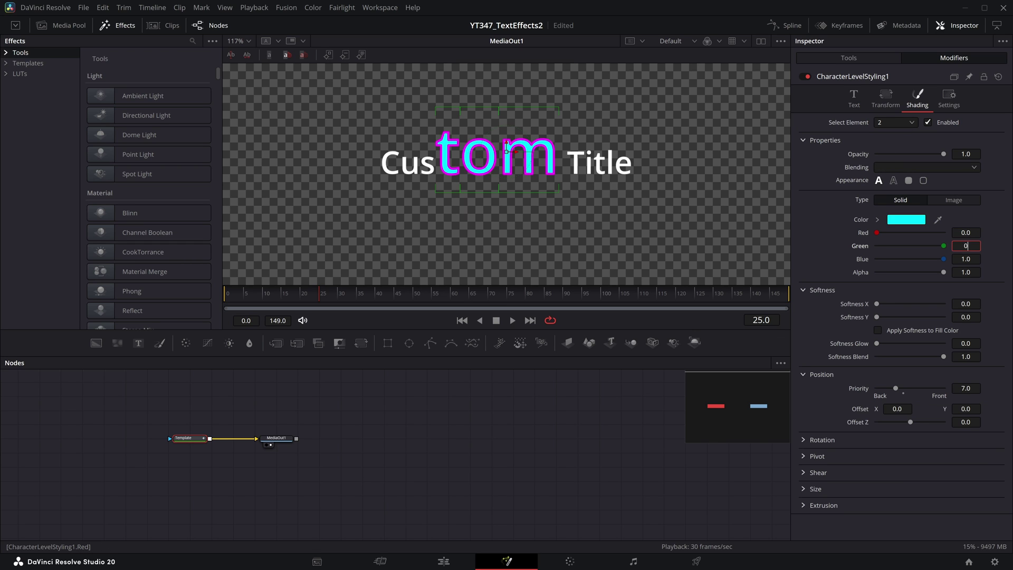
{"action": "key", "text": "Tab"}
{"action": "type", "text": "0"}
{"action": "key", "text": "Tab"}
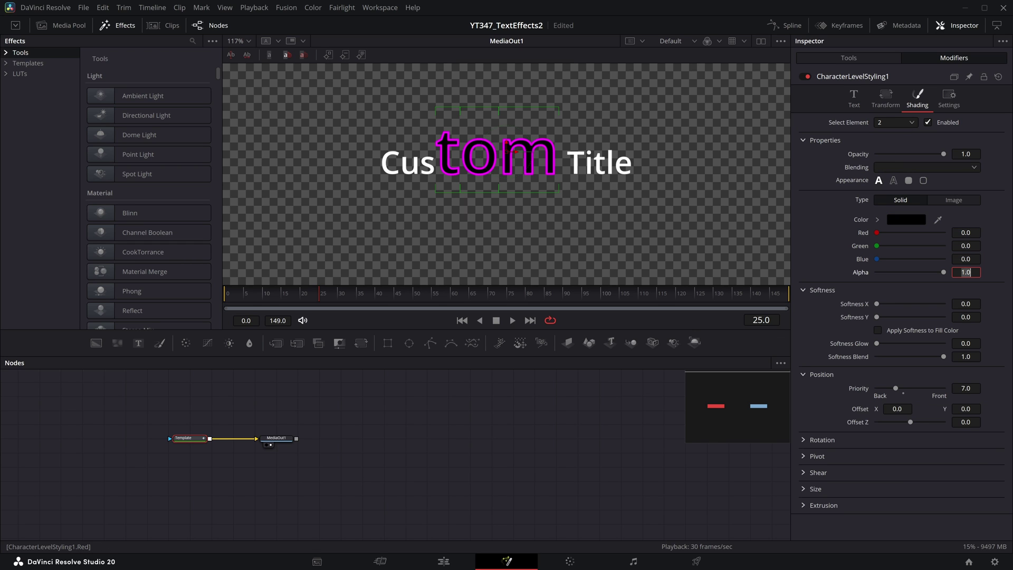
Turn shading element 2 into a thicker soft outline behind the letters, with priority 0, softness X 5.98 and softness Y 11.34.
{"action": "left_click_drag", "start_coordinate": [895, 389], "coordinate": [876, 388]}
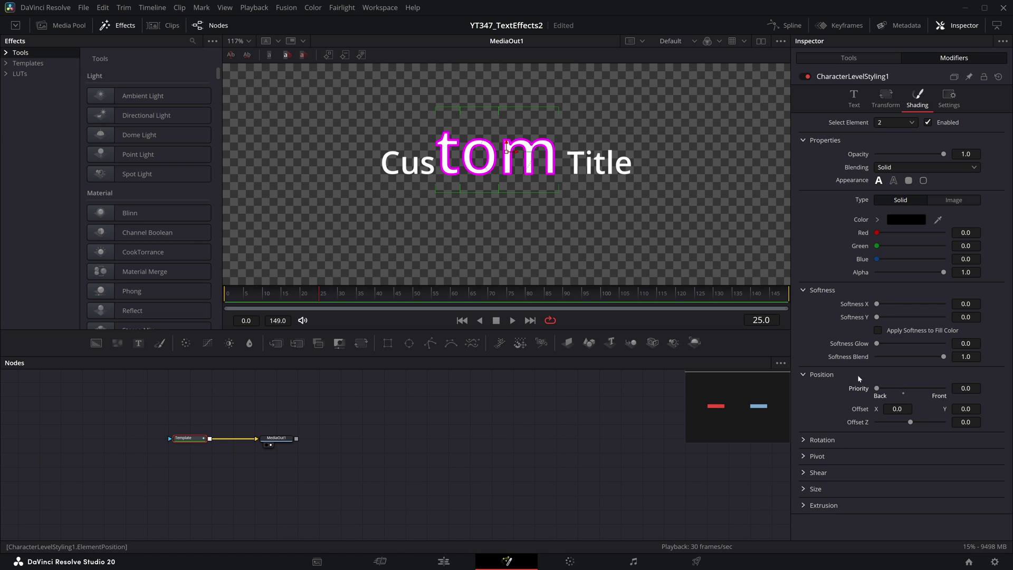
{"action": "left_click_drag", "start_coordinate": [876, 304], "coordinate": [919, 318]}
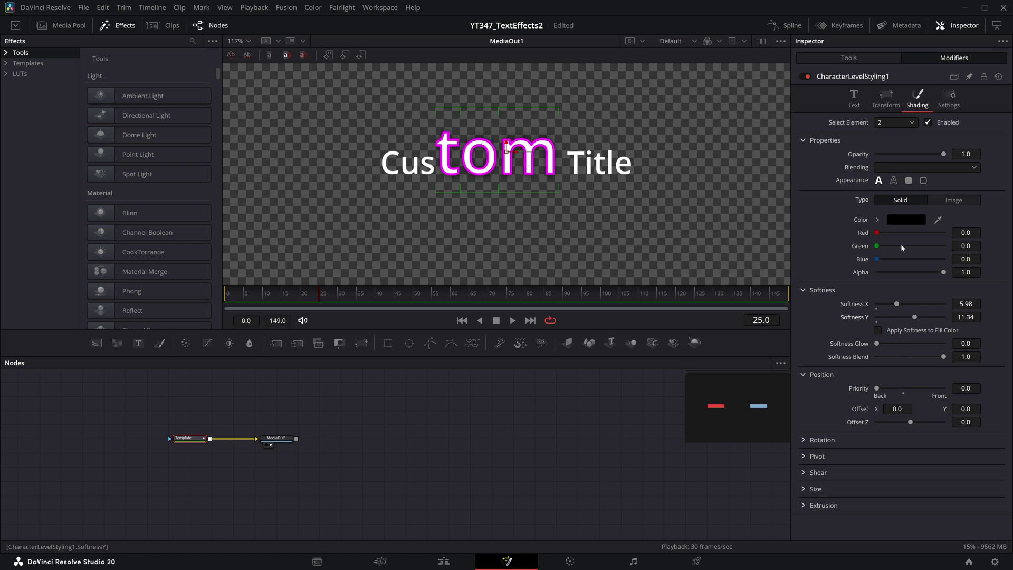
{"action": "left_click", "coordinate": [893, 181]}
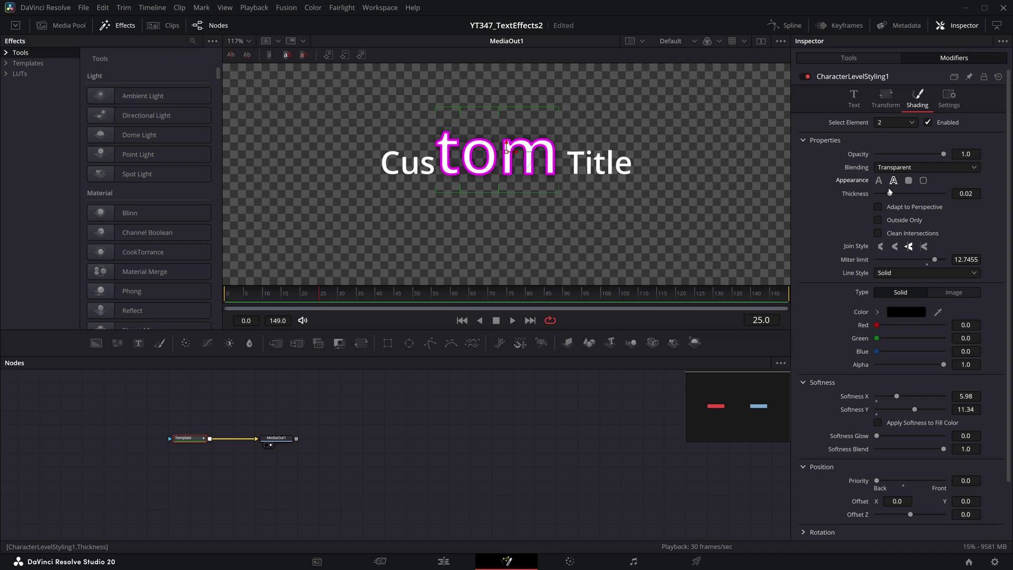
{"action": "left_click_drag", "start_coordinate": [889, 193], "coordinate": [931, 198]}
Leave the character styling modifier, return to the Edit page and move the playhead to about 3 seconds.
{"action": "left_click", "coordinate": [848, 57]}
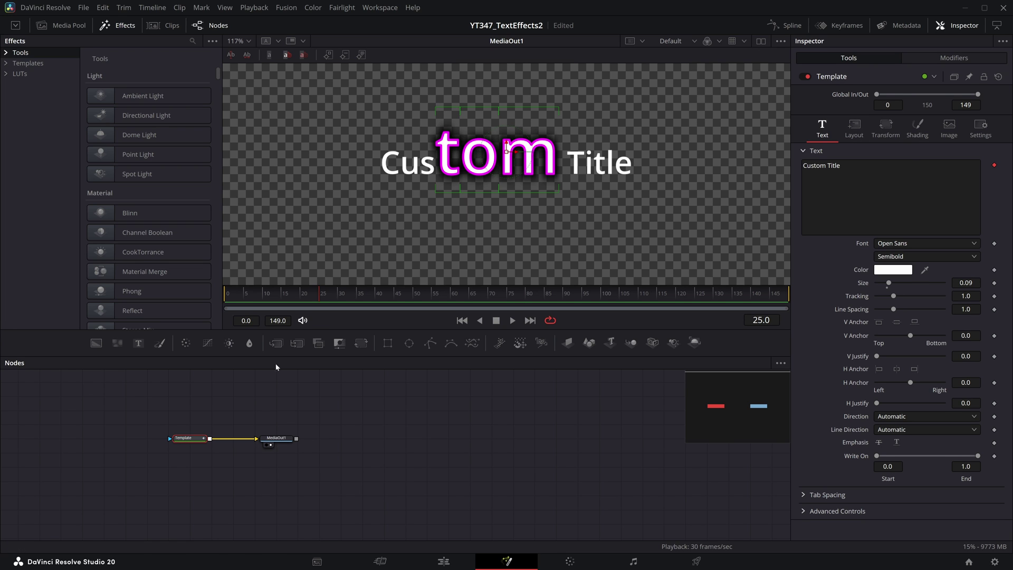
{"action": "left_click", "coordinate": [443, 561]}
{"action": "left_click", "coordinate": [344, 352]}
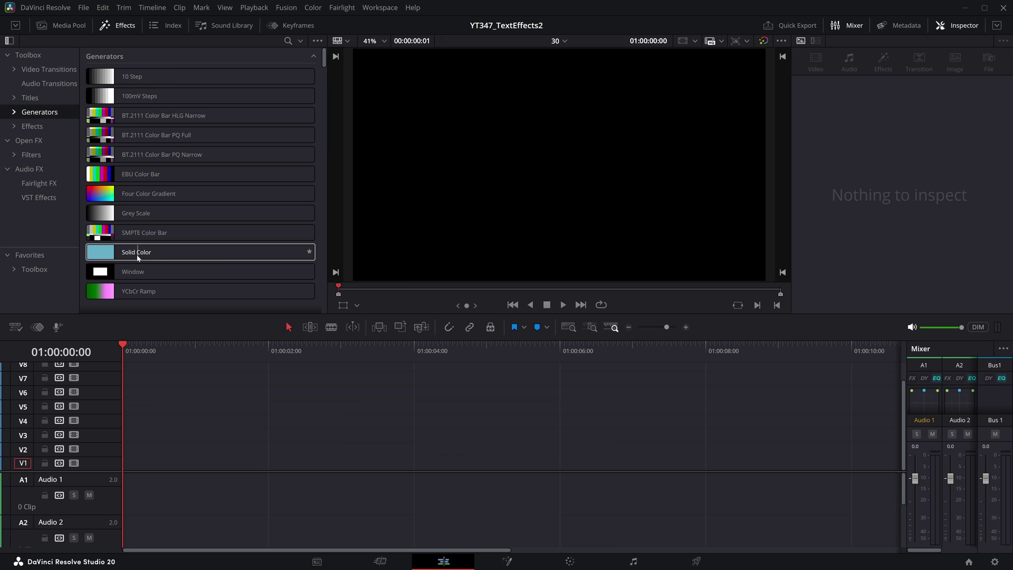
Place a Solid Color generator at the start of video track 1 and color it pale mint green.
{"action": "left_click_drag", "start_coordinate": [135, 252], "coordinate": [158, 464]}
{"action": "left_click", "coordinate": [169, 348]}
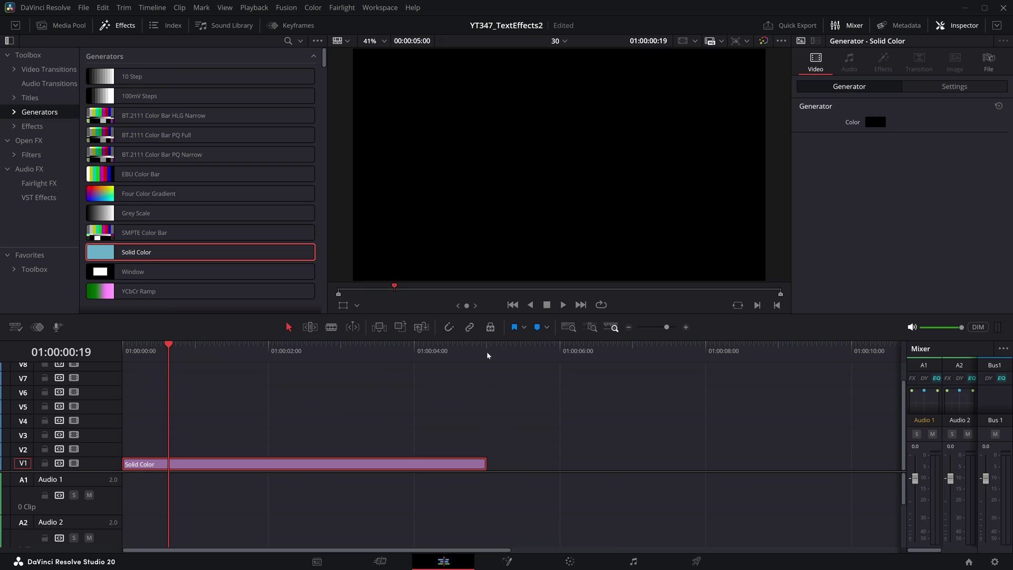
{"action": "left_click", "coordinate": [875, 122]}
{"action": "left_click_drag", "start_coordinate": [558, 268], "coordinate": [551, 273]}
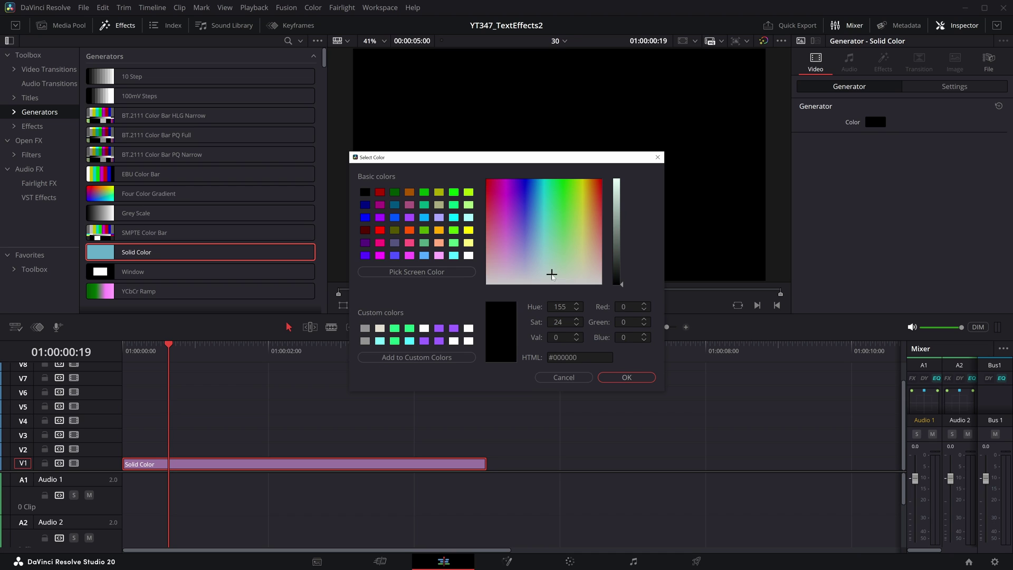
{"action": "left_click", "coordinate": [619, 225]}
{"action": "left_click_drag", "start_coordinate": [617, 223], "coordinate": [619, 196]}
{"action": "left_click_drag", "start_coordinate": [550, 268], "coordinate": [548, 271]}
{"action": "left_click", "coordinate": [653, 378]}
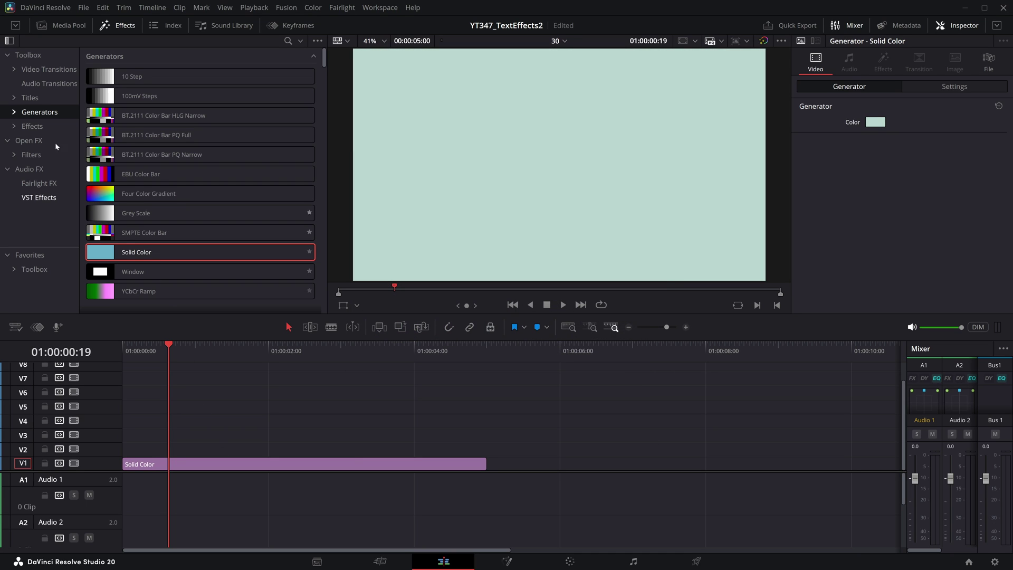
Add a Text+ title on track 2 above the solid color, set its style to Extrabold and enlarge it.
{"action": "left_click", "coordinate": [26, 97]}
{"action": "left_click_drag", "start_coordinate": [129, 193], "coordinate": [124, 450]}
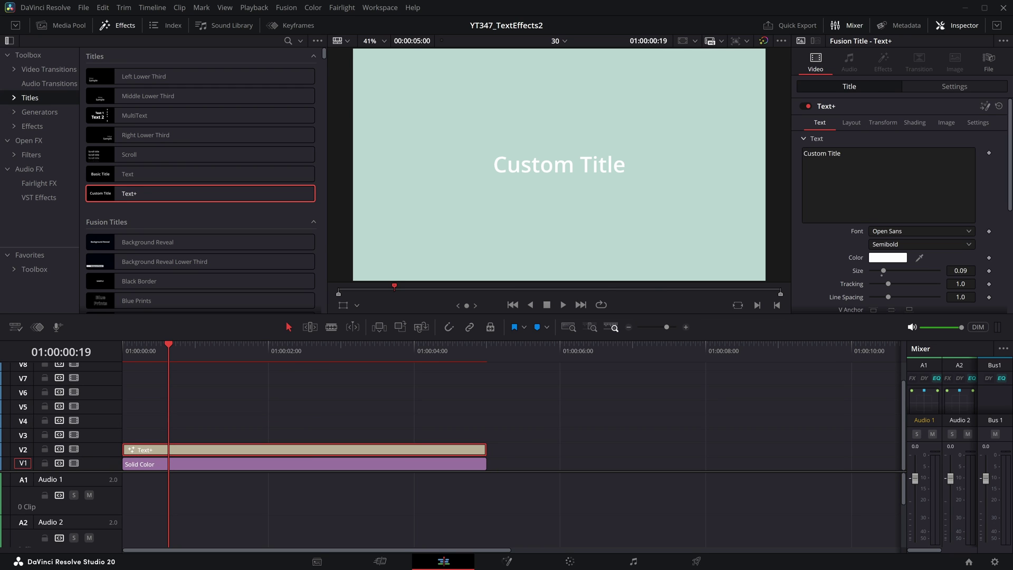
{"action": "left_click", "coordinate": [915, 123]}
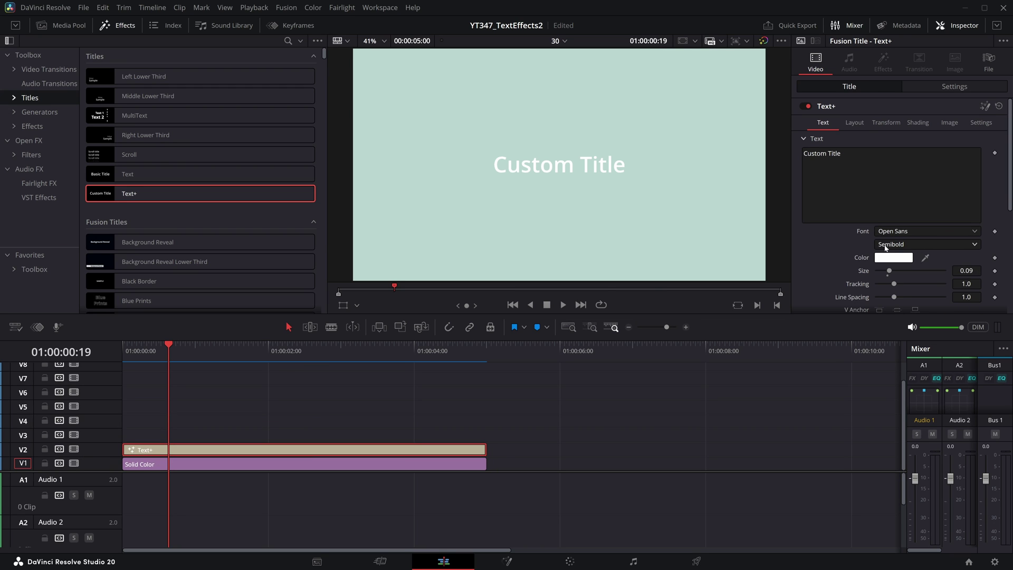
{"action": "left_click", "coordinate": [885, 246]}
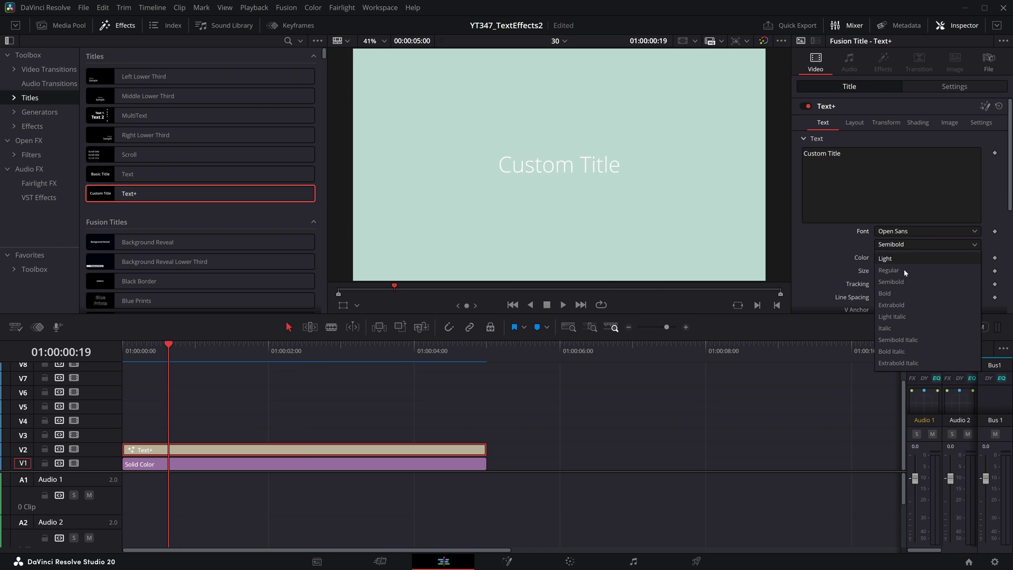
{"action": "left_click", "coordinate": [911, 305]}
{"action": "left_click_drag", "start_coordinate": [965, 270], "coordinate": [992, 271]}
Enable the title's shading element 2 as a black outline with thickness 0.0287.
{"action": "left_click", "coordinate": [918, 124]}
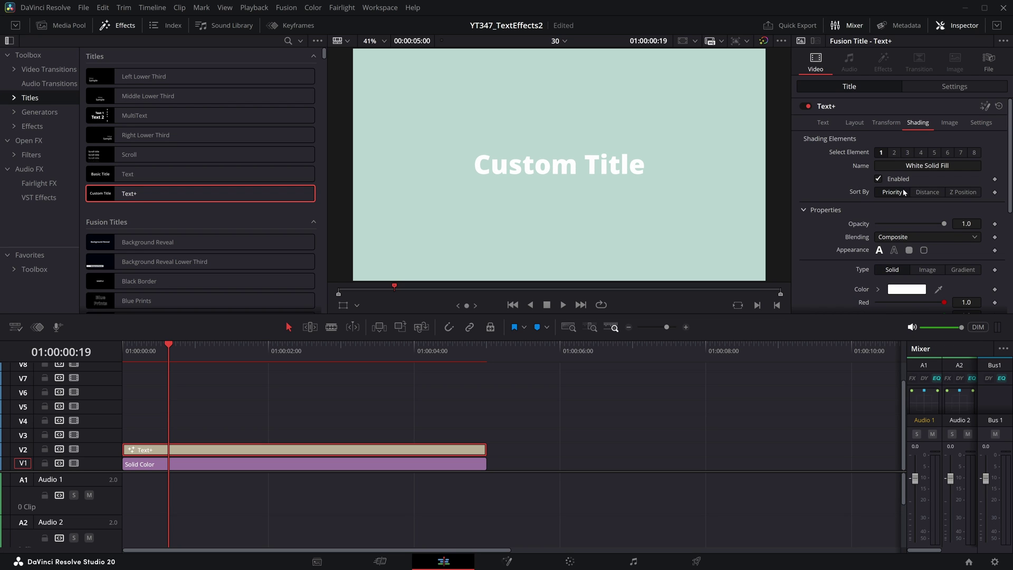
{"action": "left_click", "coordinate": [894, 153]}
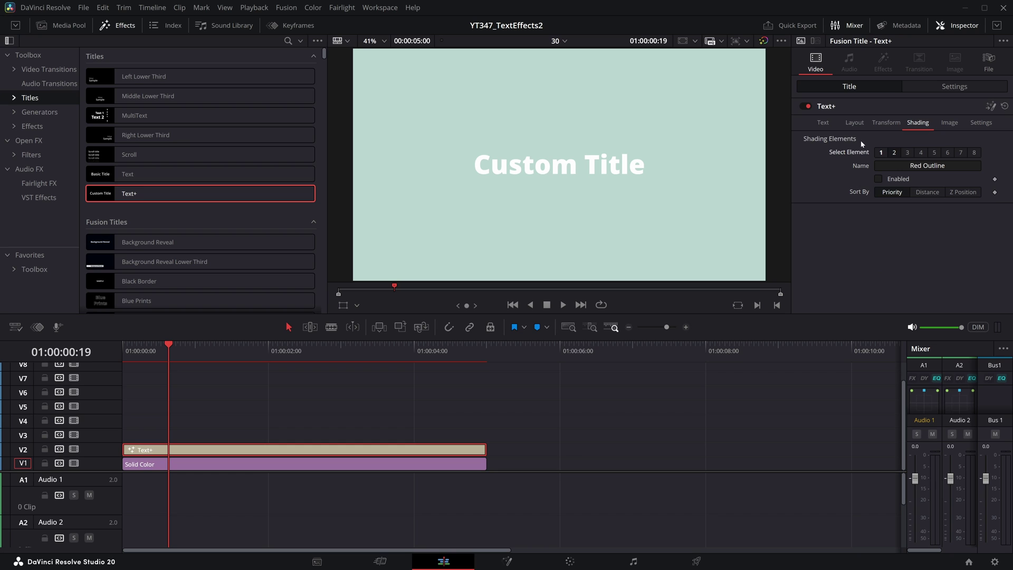
{"action": "left_click", "coordinate": [878, 178]}
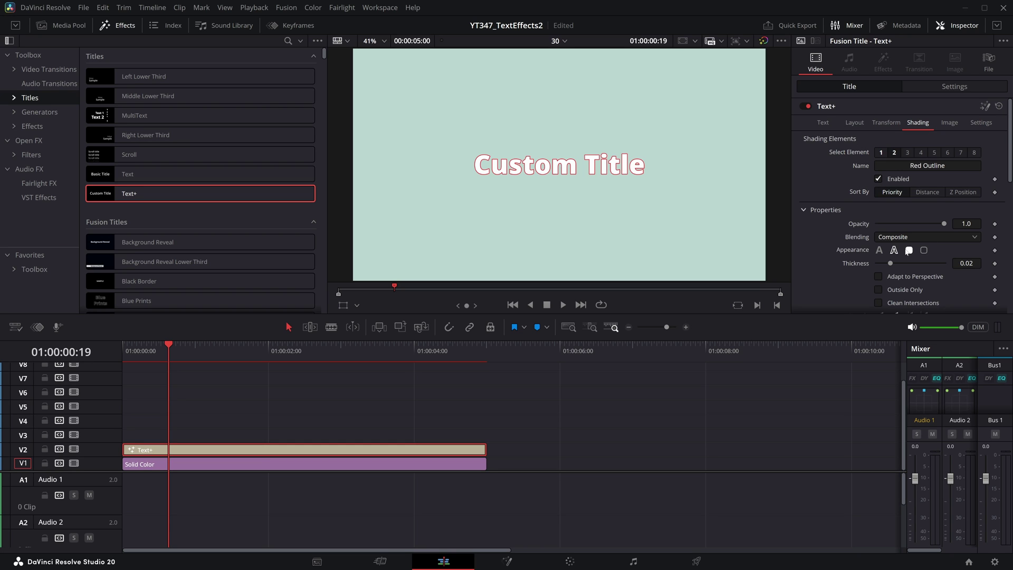
{"action": "scroll", "coordinate": [895, 271], "scroll_direction": "down", "scroll_amount": 3}
{"action": "left_click_drag", "start_coordinate": [944, 287], "coordinate": [786, 293]}
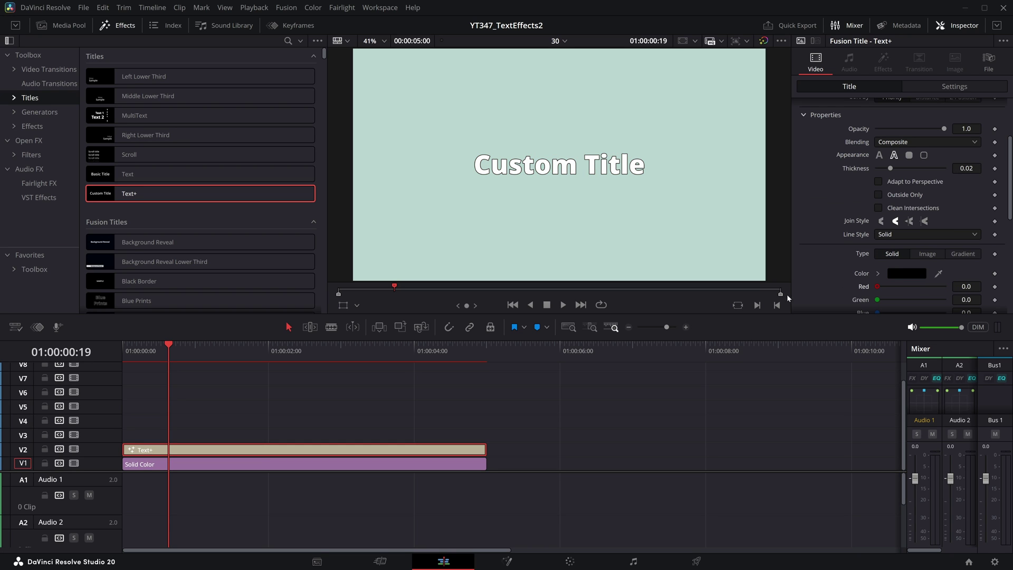
{"action": "left_click_drag", "start_coordinate": [889, 168], "coordinate": [896, 168]}
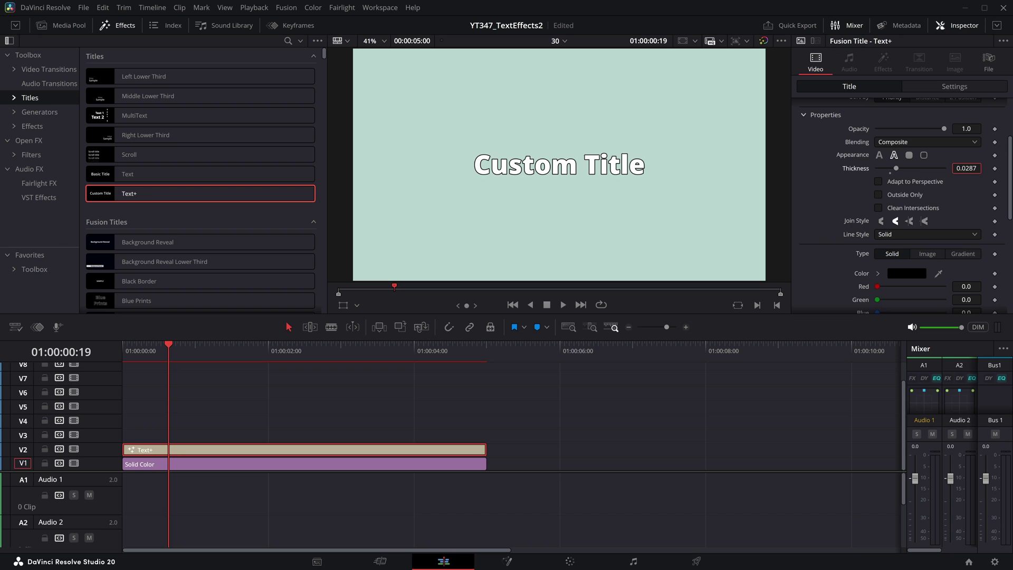
Enable shading element 4, change its appearance from border to text outline and set its thickness to 0.4.
{"action": "scroll", "coordinate": [910, 177], "scroll_direction": "up", "scroll_amount": 3}
{"action": "left_click", "coordinate": [921, 152]}
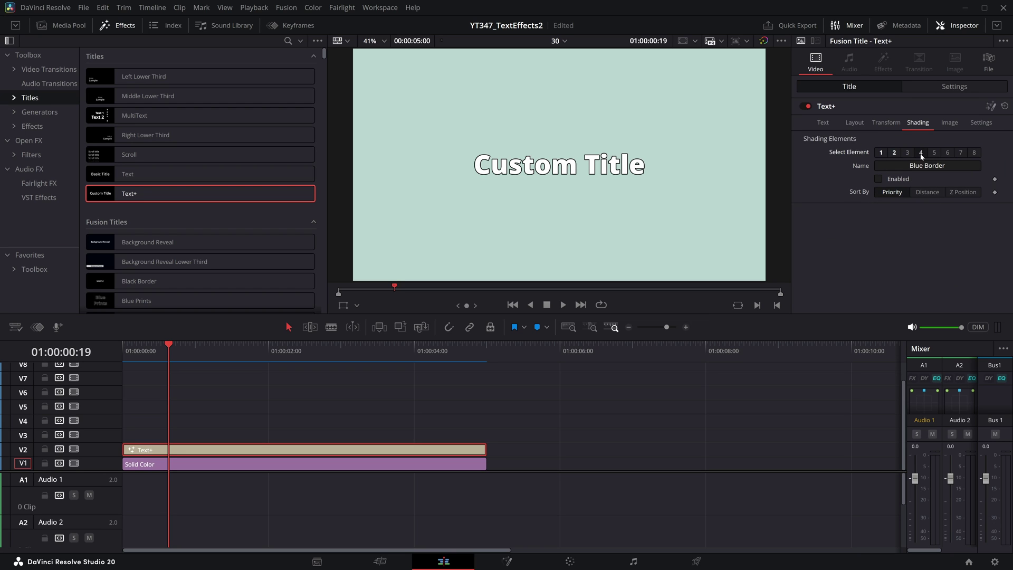
{"action": "left_click", "coordinate": [879, 178]}
{"action": "scroll", "coordinate": [833, 202], "scroll_direction": "down", "scroll_amount": 1}
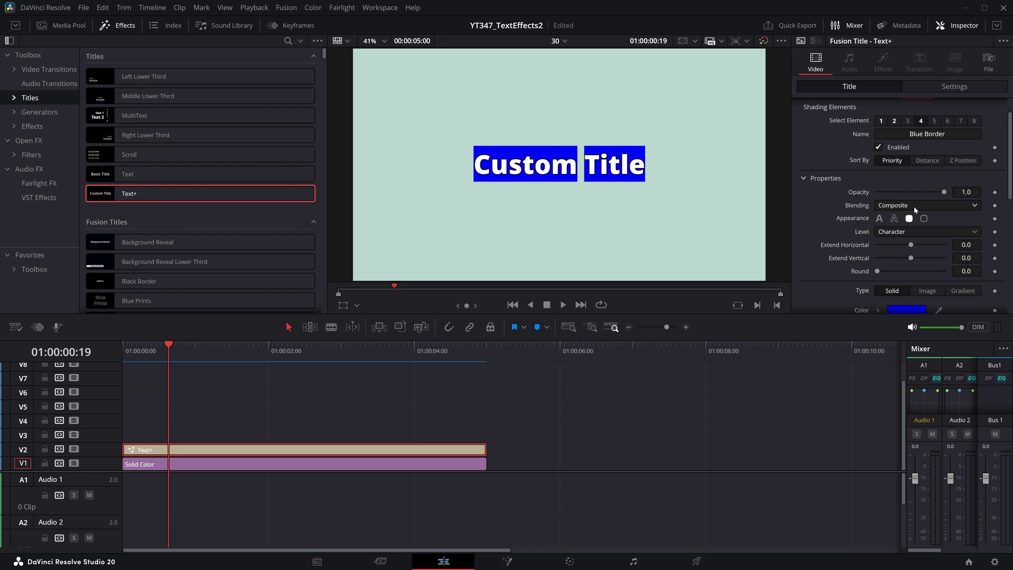
{"action": "left_click", "coordinate": [893, 217]}
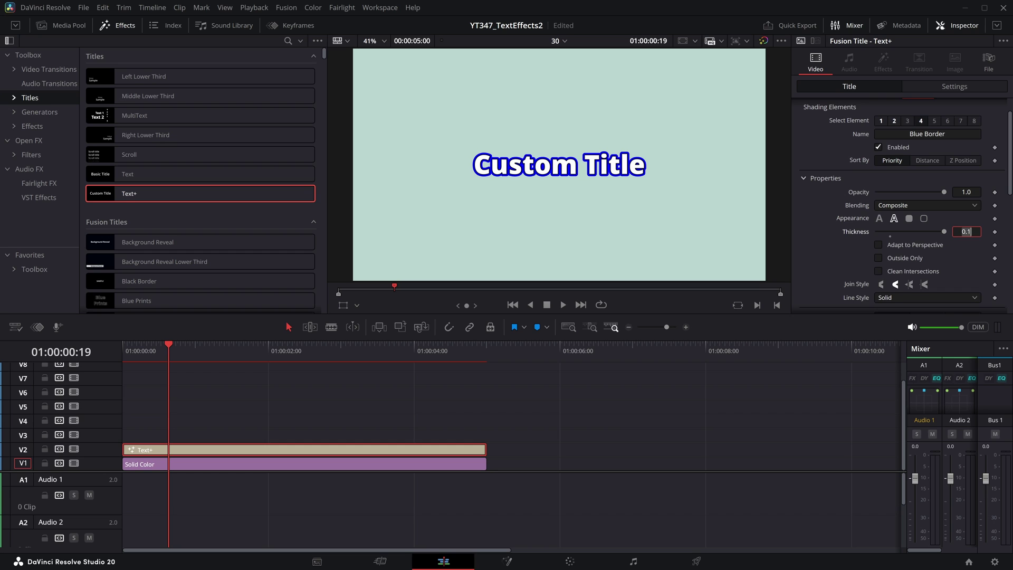
{"action": "type", "text": ".3"}
{"action": "key", "text": "Tab"}
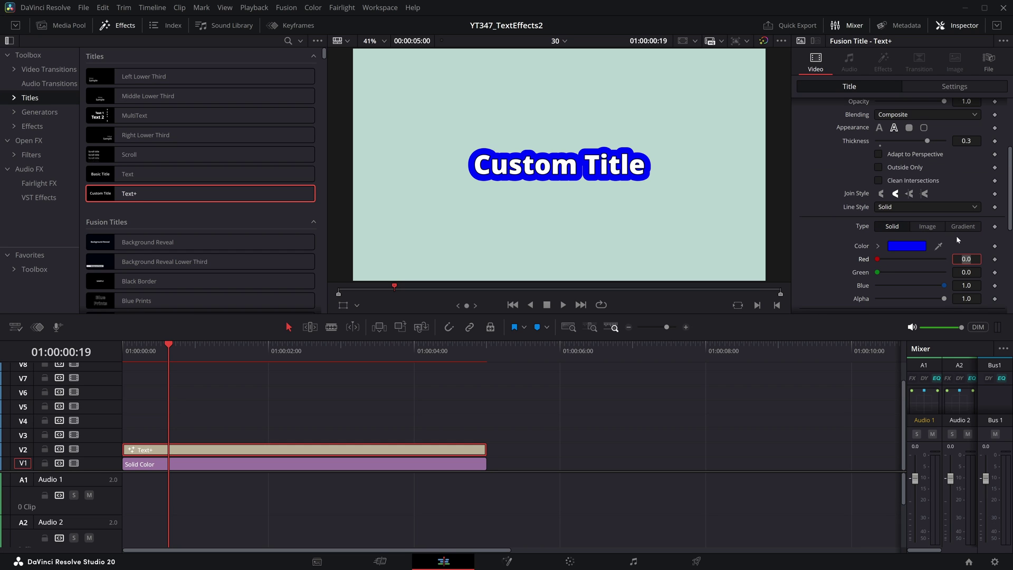
{"action": "double_click", "coordinate": [966, 141]}
{"action": "type", "text": ".4"}
{"action": "key", "text": "Tab"}
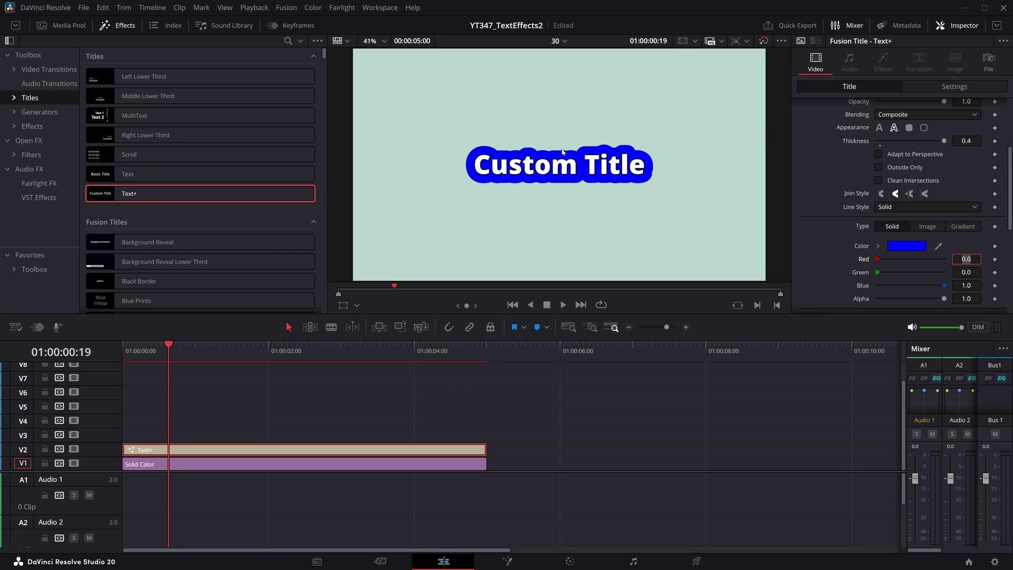
Make the thick outer outline of element 4 white by setting red, green and blue to 1.
{"action": "scroll", "coordinate": [597, 152], "scroll_direction": "up", "scroll_amount": 3}
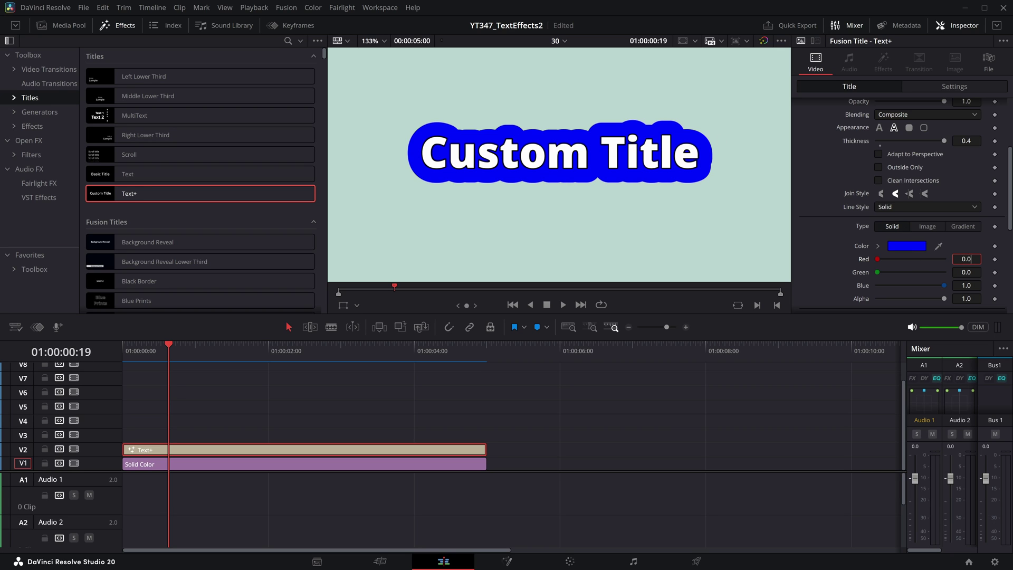
{"action": "type", "text": "1"}
{"action": "key", "text": "Tab"}
{"action": "type", "text": "1"}
{"action": "key", "text": "Tab"}
{"action": "type", "text": "1"}
{"action": "key", "text": "Tab"}
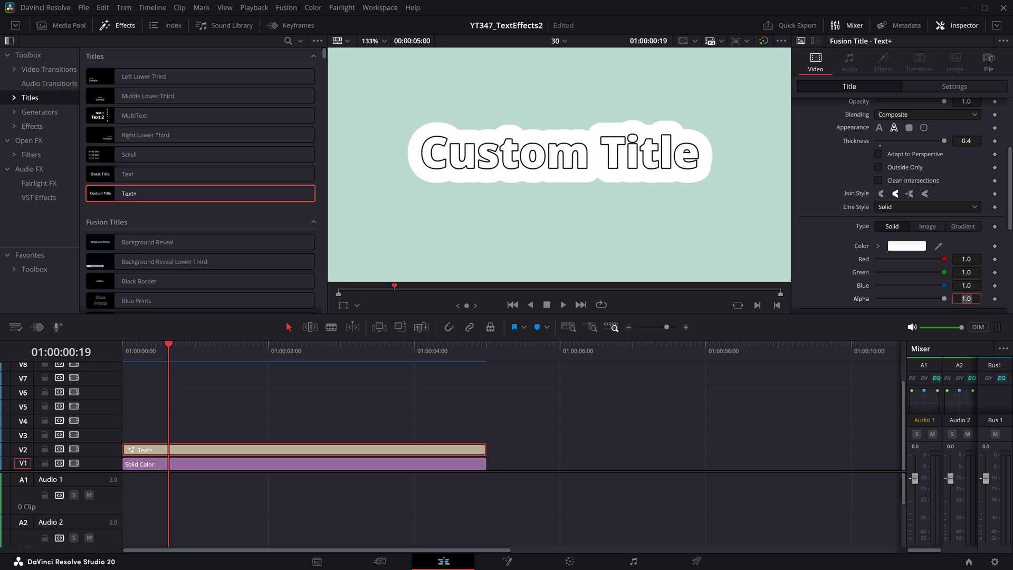
Switch the fill of shading element 1 to a gradient and add two color stops between its ends.
{"action": "scroll", "coordinate": [911, 198], "scroll_direction": "up", "scroll_amount": 4}
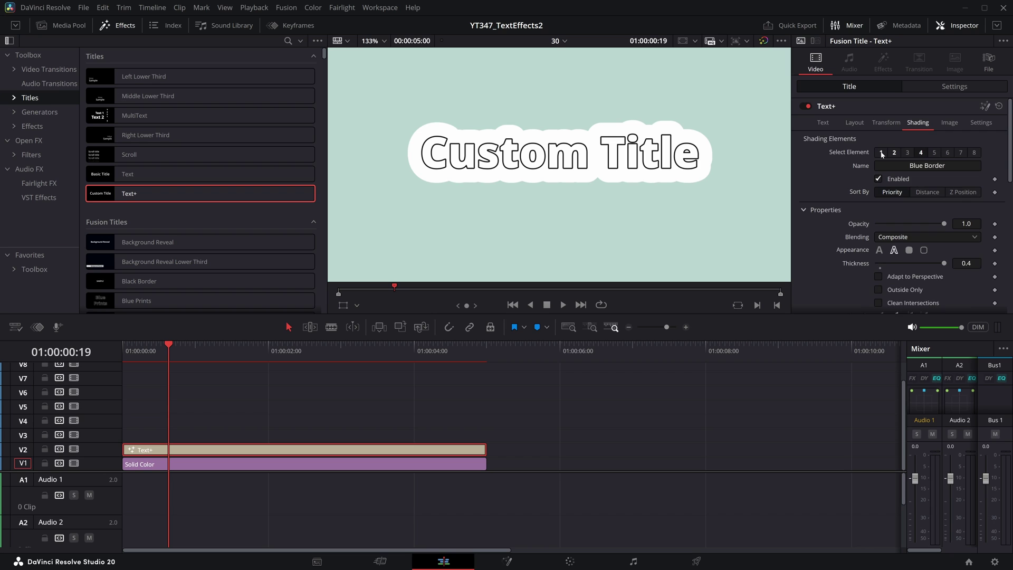
{"action": "left_click", "coordinate": [881, 153]}
{"action": "scroll", "coordinate": [855, 168], "scroll_direction": "down", "scroll_amount": 4}
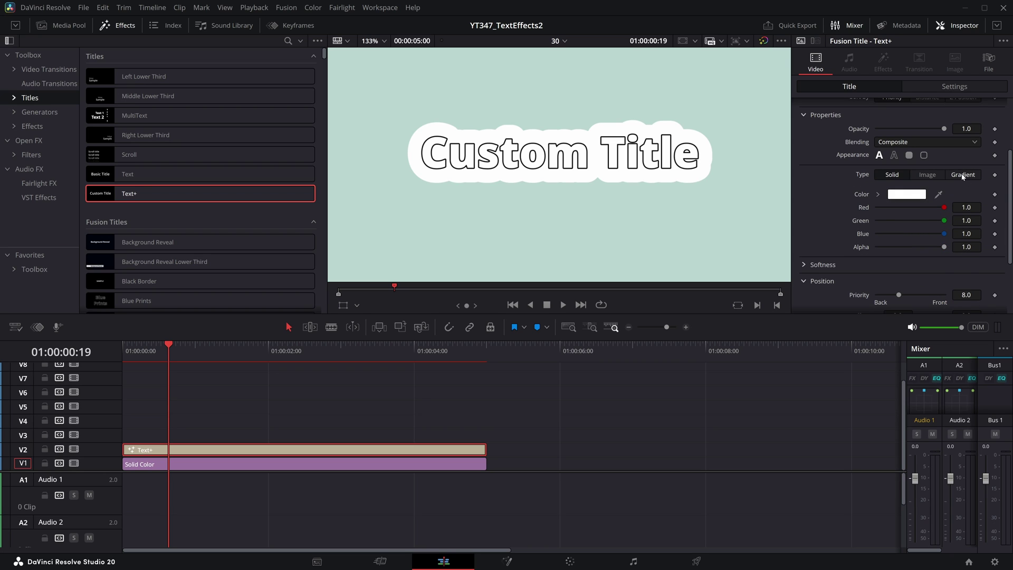
{"action": "left_click", "coordinate": [962, 176]}
{"action": "left_click", "coordinate": [913, 198]}
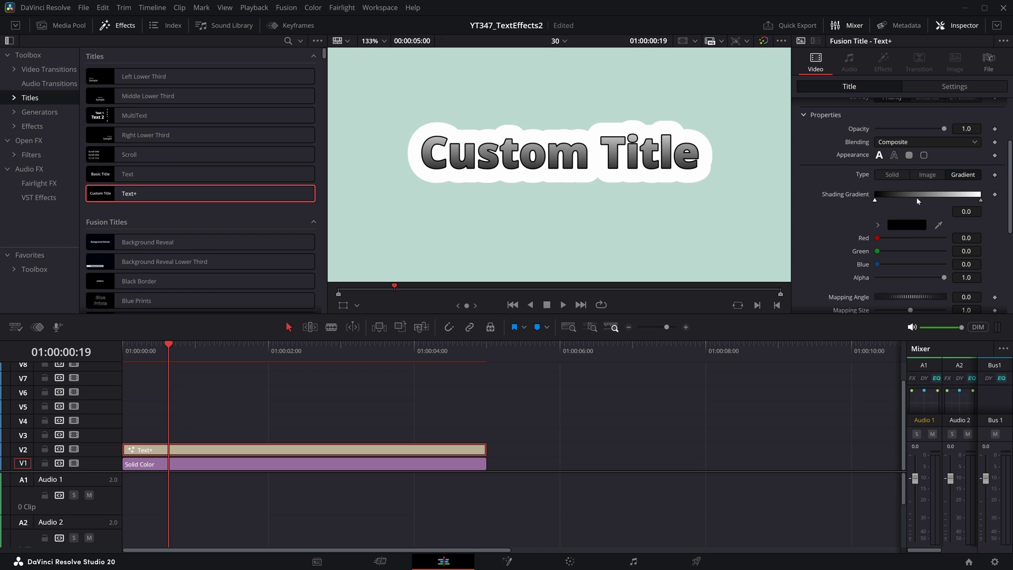
{"action": "left_click", "coordinate": [947, 198]}
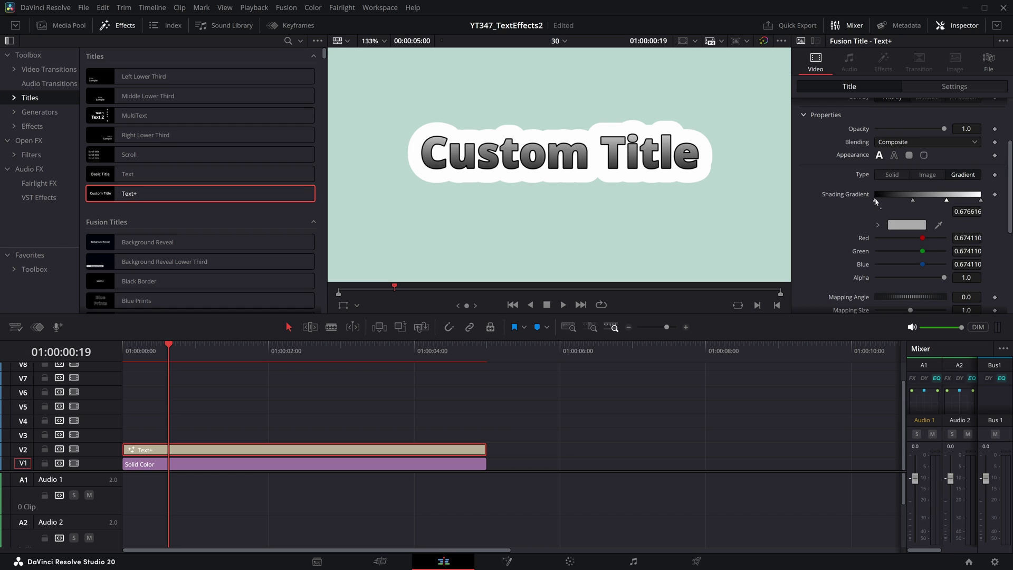
Color the four gradient stops green, cyan, magenta and blue in order, moving the second stop to about 0.378.
{"action": "left_click", "coordinate": [875, 200]}
{"action": "left_click_drag", "start_coordinate": [877, 251], "coordinate": [945, 251]}
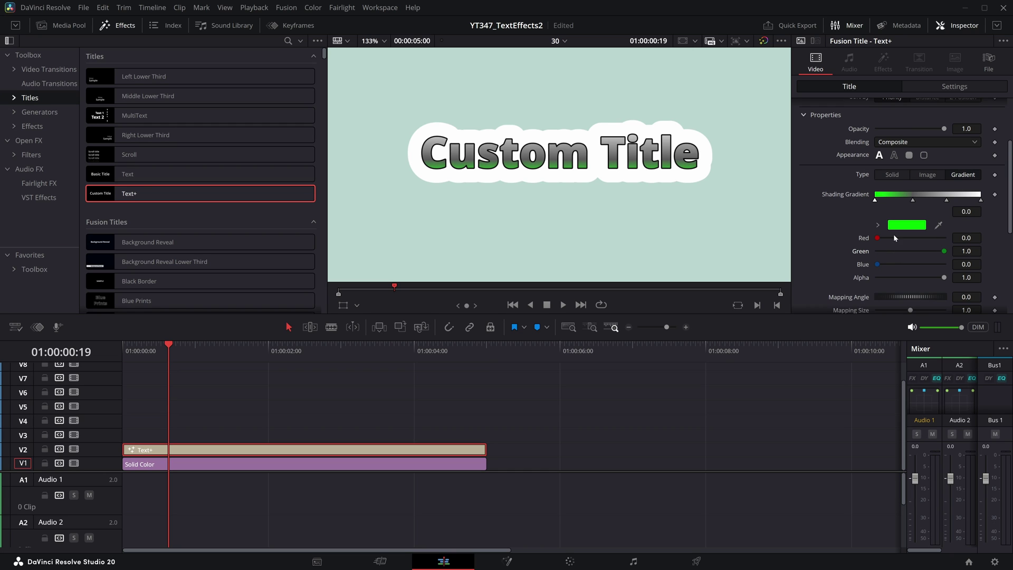
{"action": "left_click", "coordinate": [913, 201]}
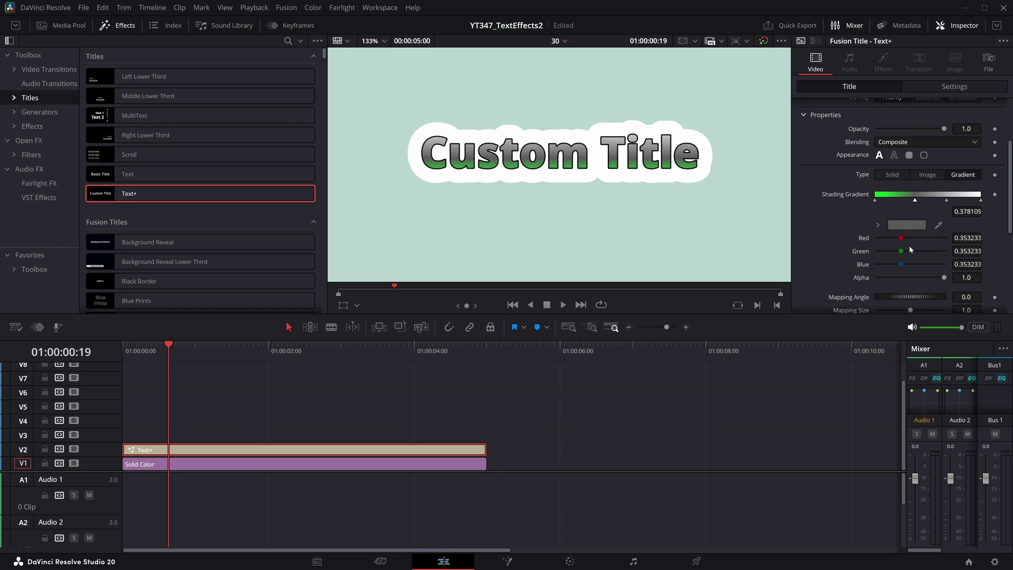
{"action": "mouse_move", "coordinate": [901, 264]}
{"action": "left_mouse_down"}
{"action": "mouse_move", "coordinate": [944, 264]}
{"action": "mouse_move", "coordinate": [945, 251]}
{"action": "mouse_move", "coordinate": [880, 237]}
{"action": "mouse_move", "coordinate": [968, 260]}
{"action": "mouse_move", "coordinate": [876, 251]}
{"action": "left_mouse_up"}
{"action": "left_click", "coordinate": [947, 200]}
{"action": "left_click", "coordinate": [980, 201]}
{"action": "left_click_drag", "start_coordinate": [944, 251], "coordinate": [886, 238]}
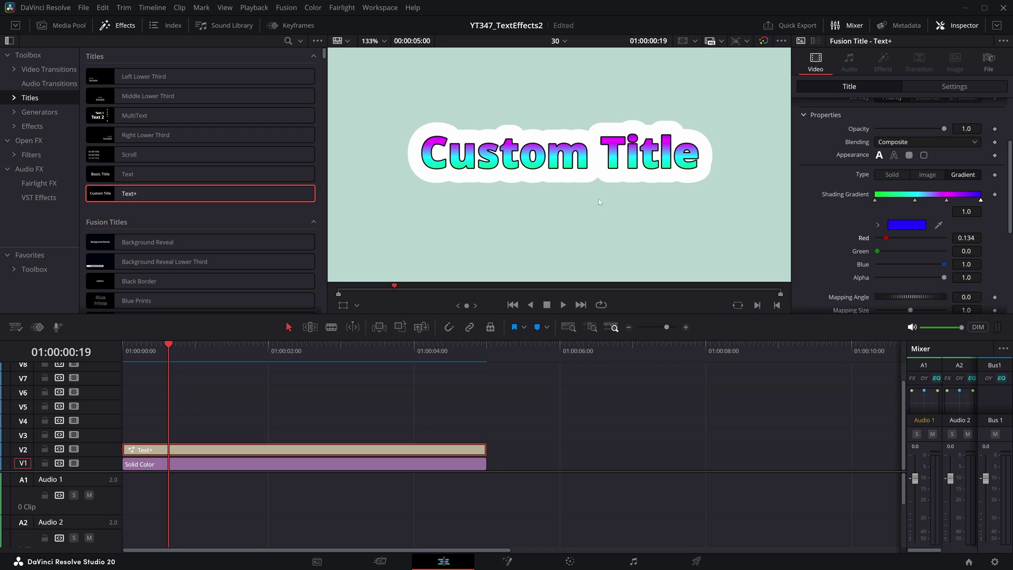
Set the gradient's mapping angle to -90 and its mapping level to Text.
{"action": "scroll", "coordinate": [820, 255], "scroll_direction": "down", "scroll_amount": 3}
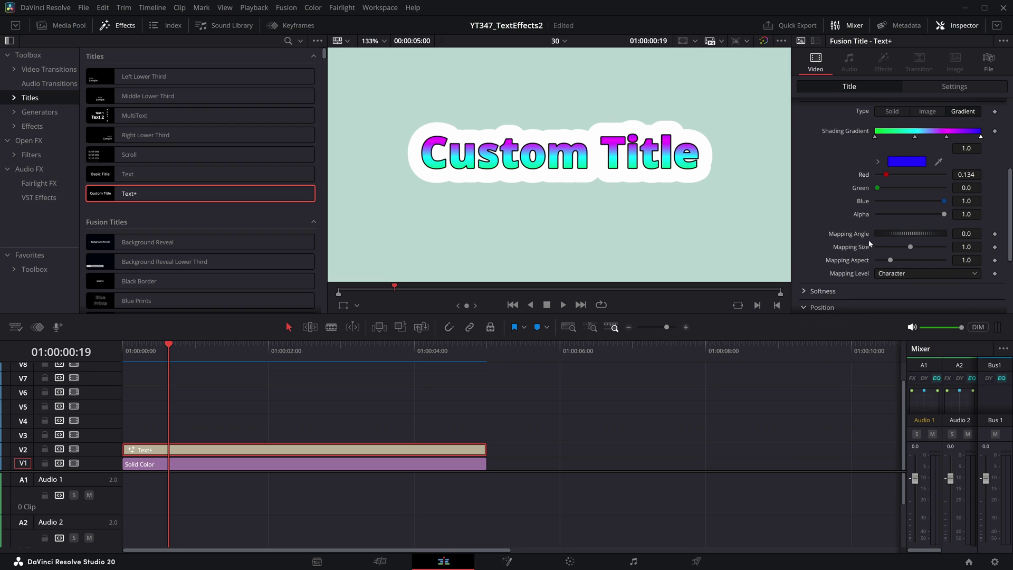
{"action": "left_click", "coordinate": [966, 233]}
{"action": "type", "text": "-90"}
{"action": "key", "text": "Tab"}
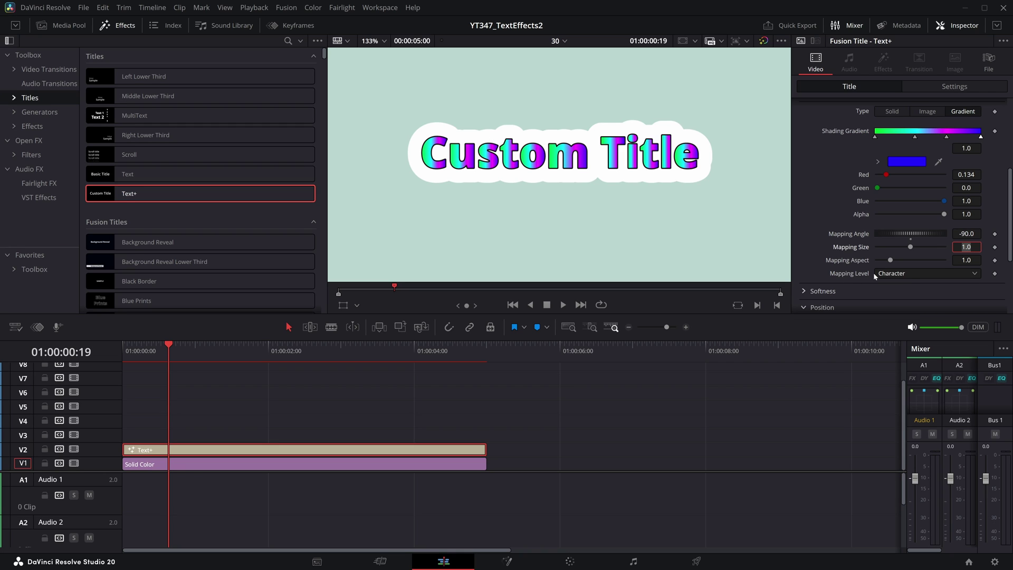
{"action": "left_click", "coordinate": [895, 275]}
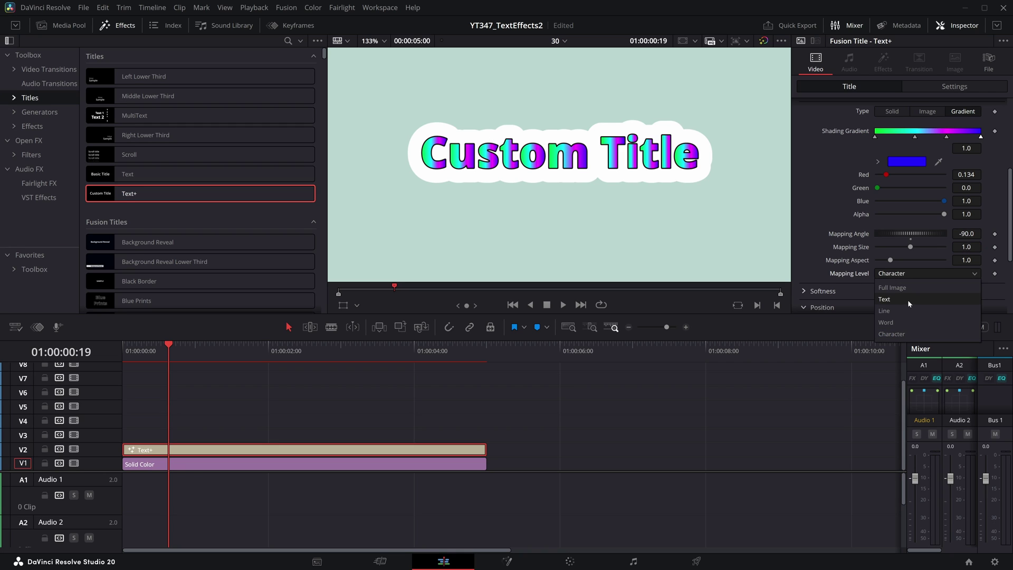
{"action": "left_click", "coordinate": [904, 299]}
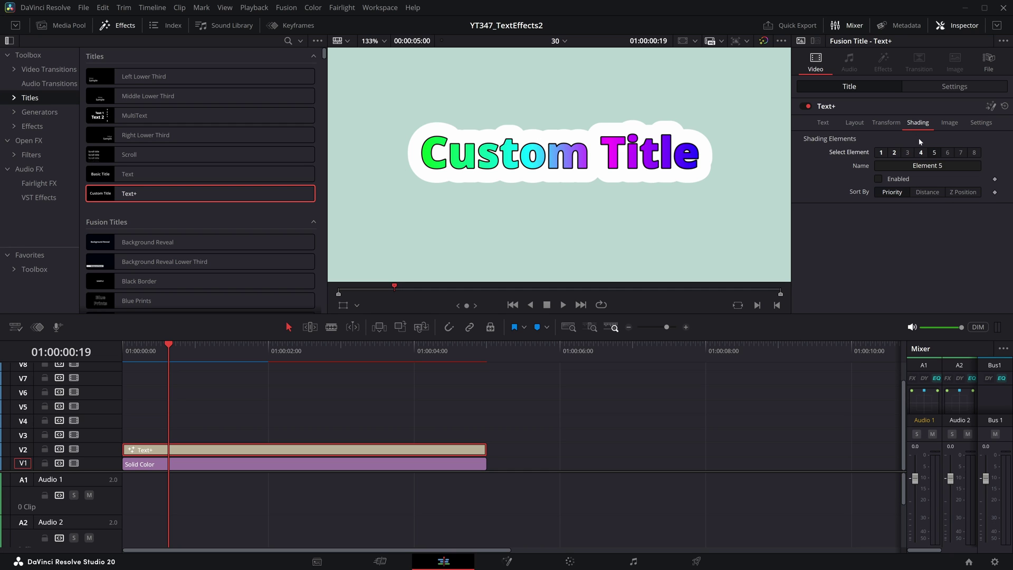
Enable the black shadow in shading element 3 and turn it into a text outline with thickness 0.3.
{"action": "left_click", "coordinate": [920, 152]}
{"action": "left_click", "coordinate": [907, 153]}
{"action": "left_click", "coordinate": [878, 179]}
{"action": "scroll", "coordinate": [863, 228], "scroll_direction": "down", "scroll_amount": 2}
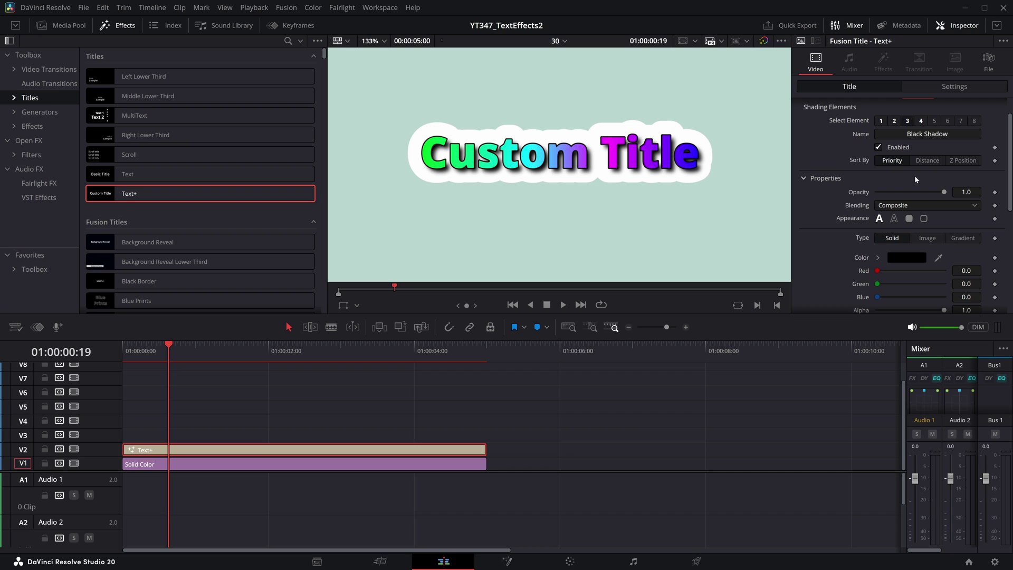
{"action": "left_click", "coordinate": [894, 219]}
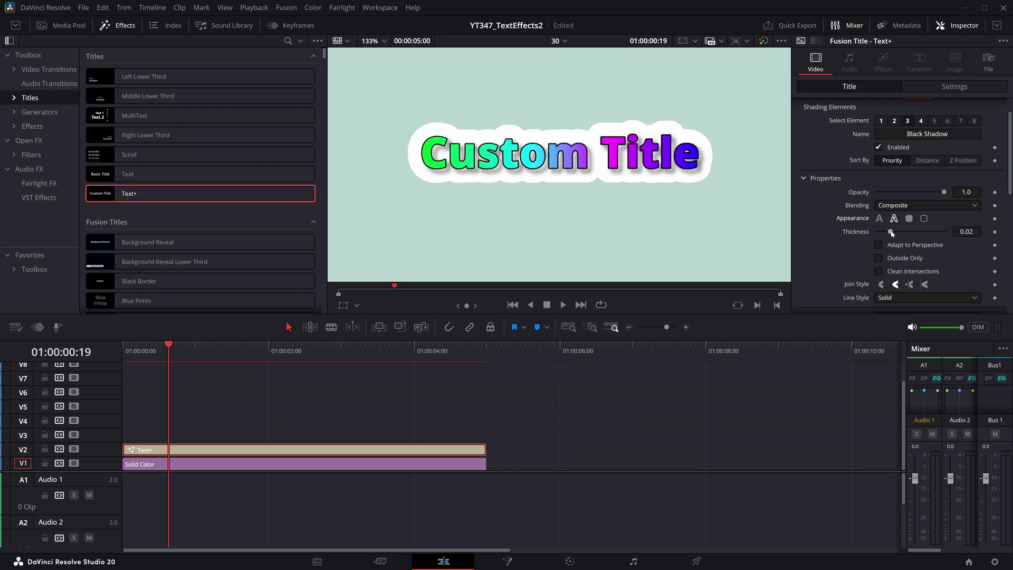
{"action": "left_click_drag", "start_coordinate": [891, 232], "coordinate": [985, 241]}
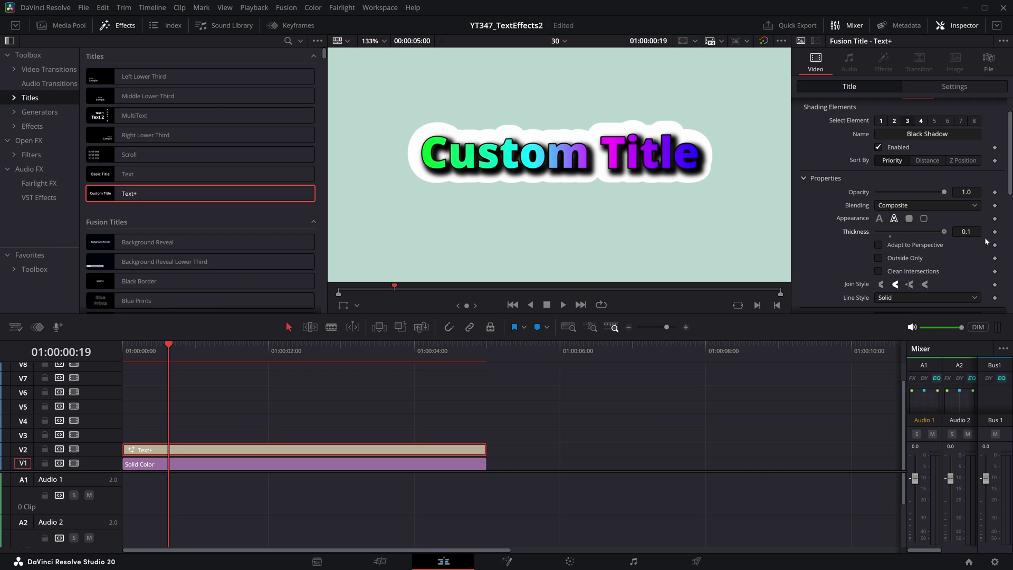
{"action": "double_click", "coordinate": [965, 232]}
{"action": "type", "text": "0.3"}
{"action": "key", "text": "Tab"}
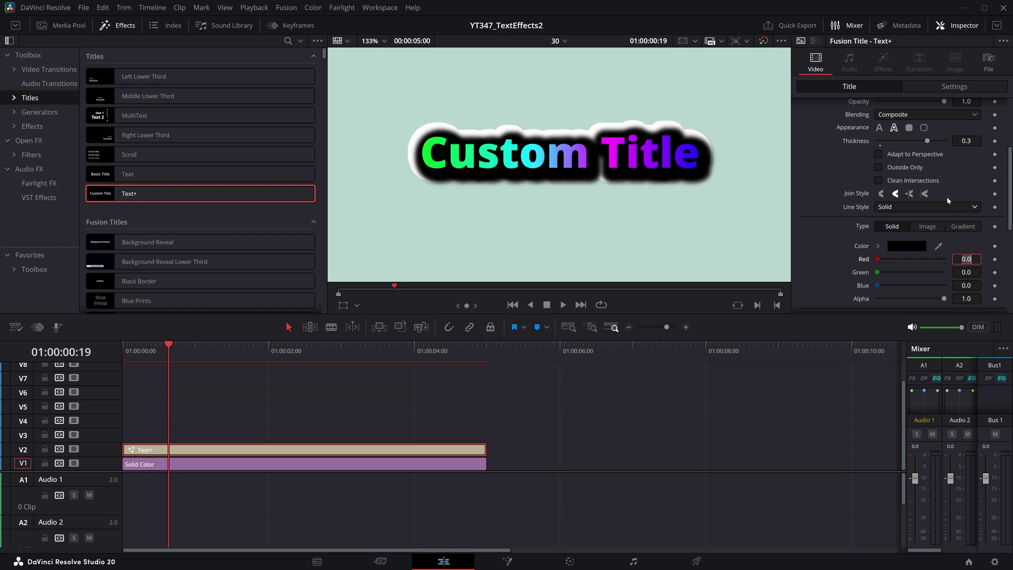
Soften the black shadow to 9.76 in X and 7.4 in Y.
{"action": "scroll", "coordinate": [916, 176], "scroll_direction": "down", "scroll_amount": 4}
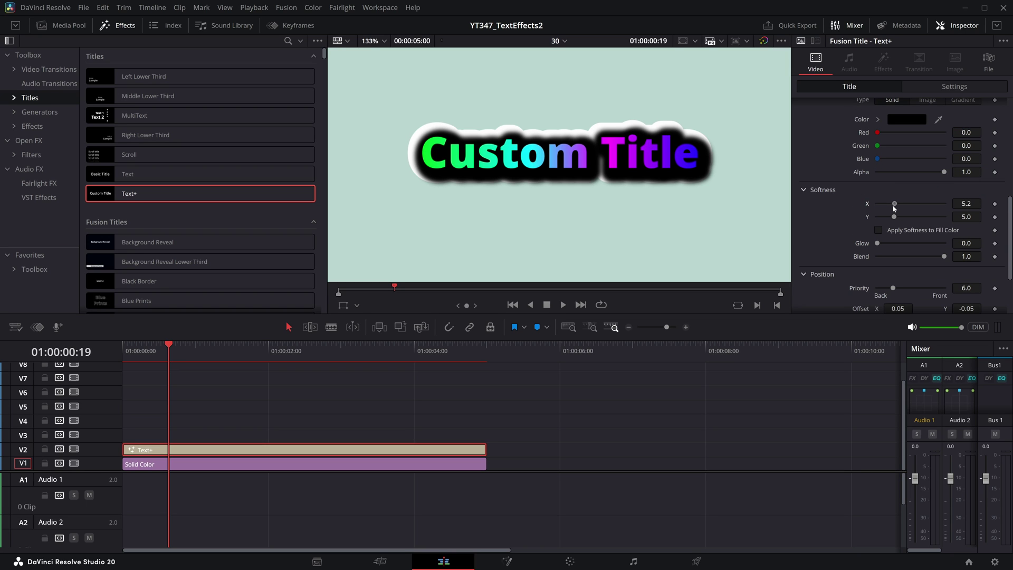
{"action": "mouse_move", "coordinate": [892, 204]}
{"action": "left_mouse_down"}
{"action": "mouse_move", "coordinate": [915, 204]}
{"action": "mouse_move", "coordinate": [902, 217]}
{"action": "left_mouse_up"}
{"action": "scroll", "coordinate": [843, 238], "scroll_direction": "down", "scroll_amount": 2}
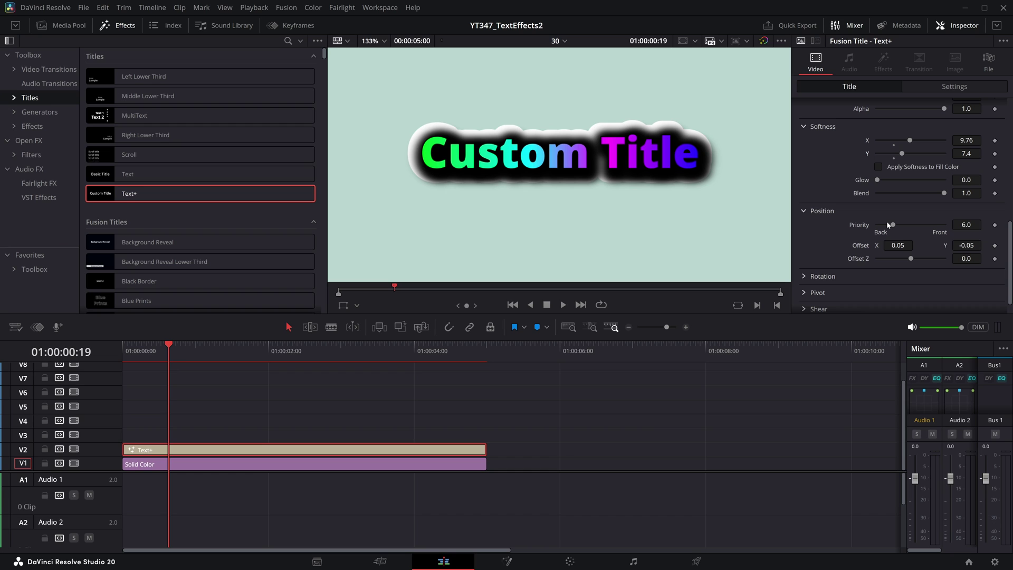
Set the black shadow's priority to 4.53 and its thickness to 0.4, and fine-tune its X and Y offset.
{"action": "left_click_drag", "start_coordinate": [889, 226], "coordinate": [887, 227]}
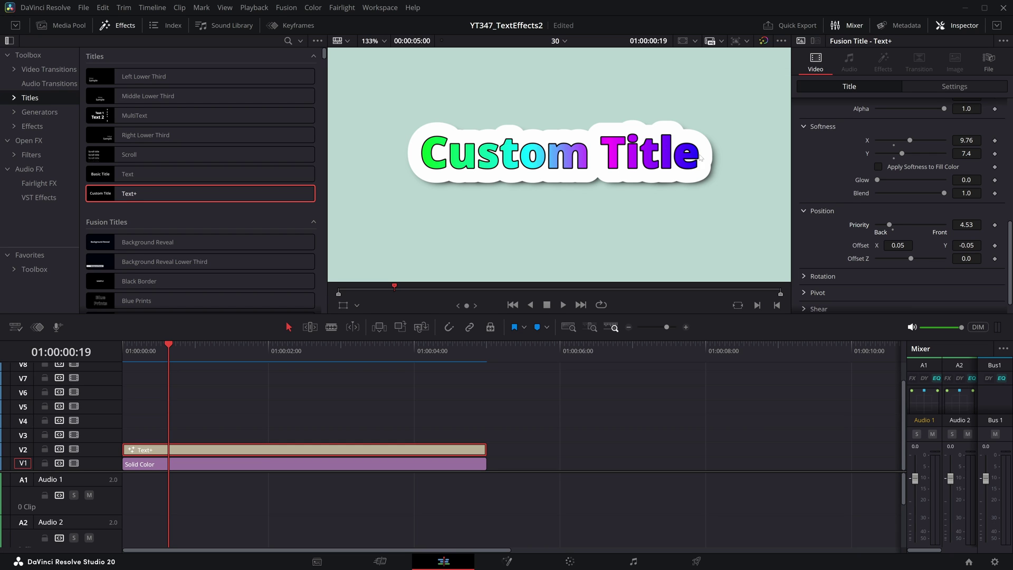
{"action": "left_click_drag", "start_coordinate": [965, 245], "coordinate": [953, 245]}
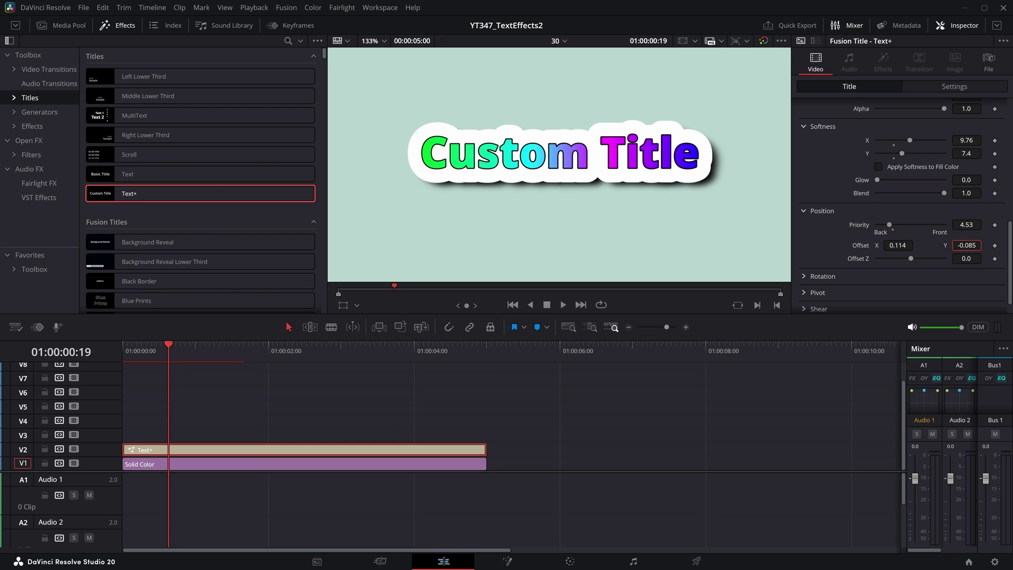
{"action": "scroll", "coordinate": [919, 198], "scroll_direction": "up", "scroll_amount": 5}
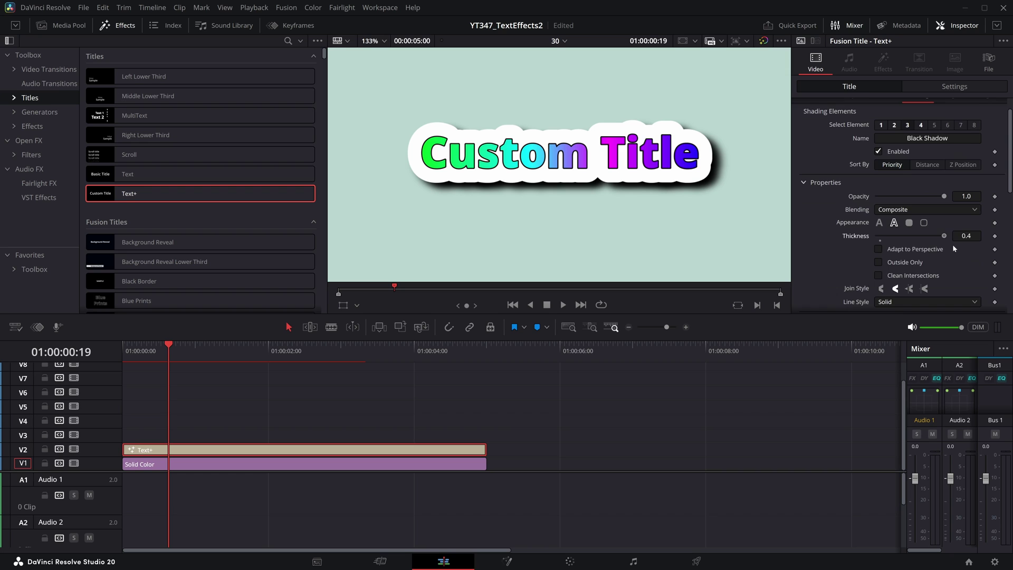
{"action": "scroll", "coordinate": [944, 250], "scroll_direction": "down", "scroll_amount": 5}
{"action": "scroll", "coordinate": [911, 241], "scroll_direction": "down", "scroll_amount": 5}
{"action": "left_click_drag", "start_coordinate": [903, 224], "coordinate": [880, 224]}
{"action": "left_click_drag", "start_coordinate": [959, 224], "coordinate": [974, 224]}
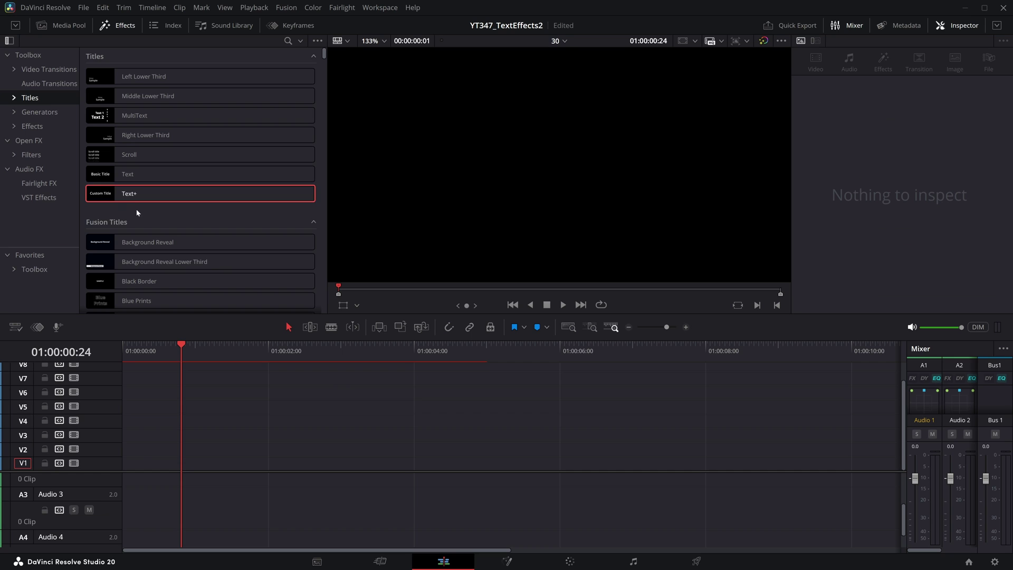
Add a Text+ title to track V1, change its text to "SLIIIIIDE", and open it in Fusion.
{"action": "left_click_drag", "start_coordinate": [132, 193], "coordinate": [128, 478]}
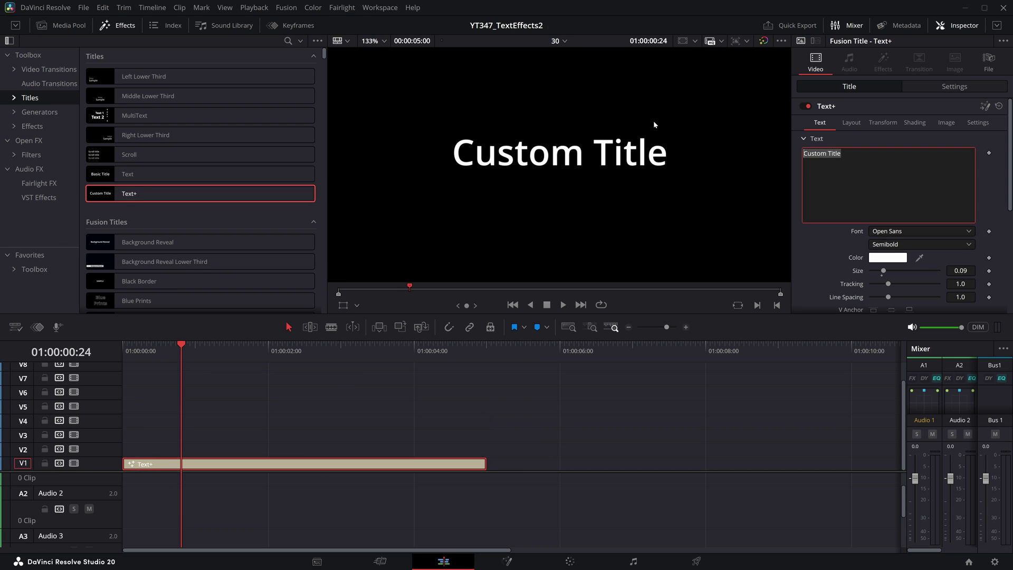
{"action": "type", "text": "S"}
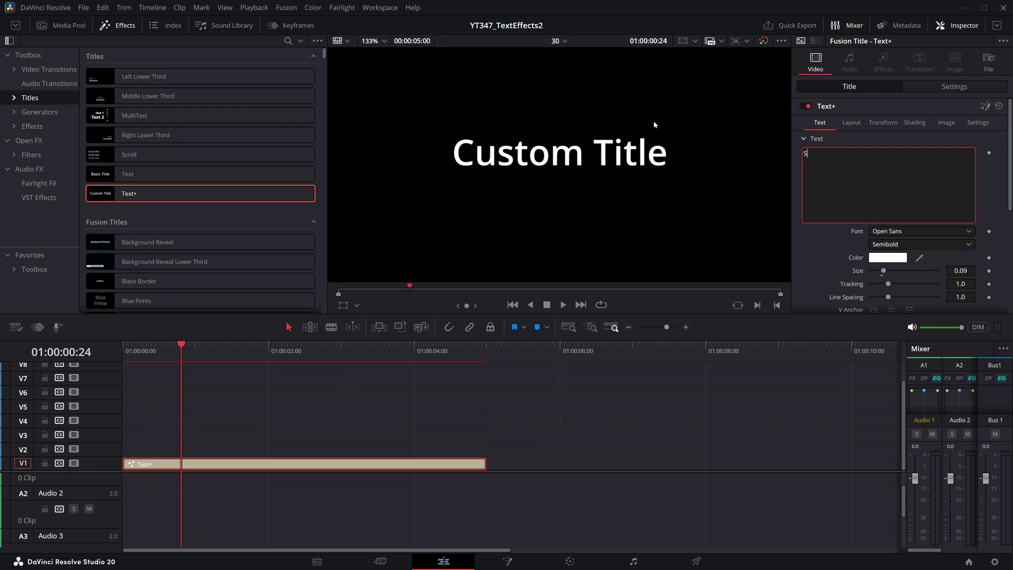
{"action": "type", "text": "LIIIIIDE"}
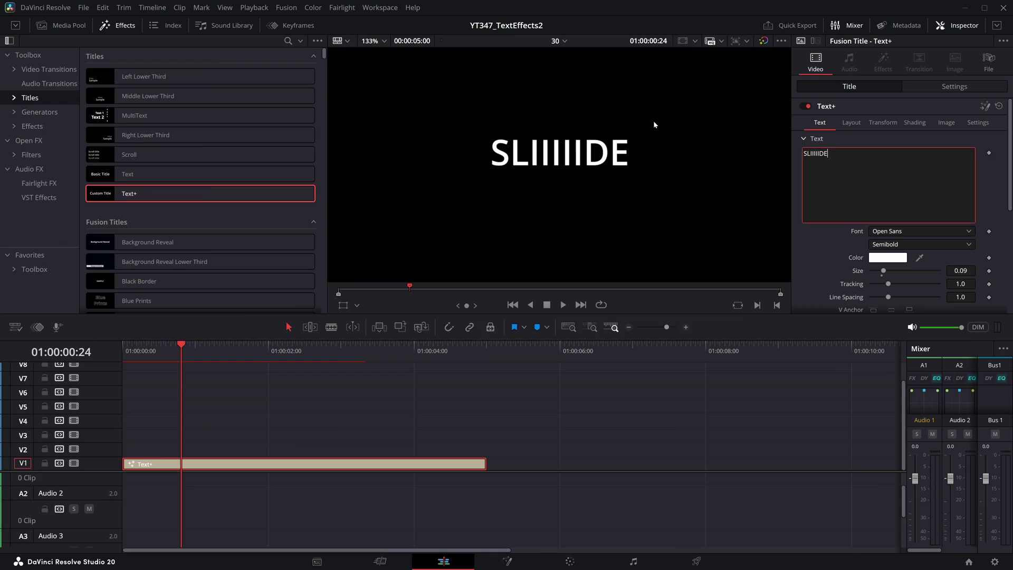
{"action": "key", "text": "shift+5"}
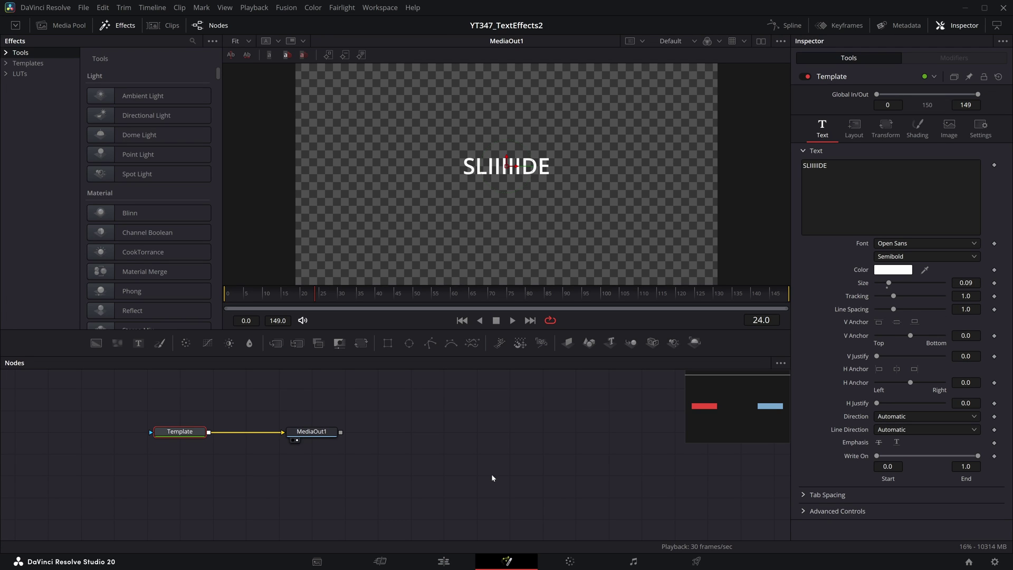
Attach a rectangle mask to the Template node, centered on the text, about 0.495 wide and 0.096 high.
{"action": "left_click_drag", "start_coordinate": [364, 455], "coordinate": [495, 484]}
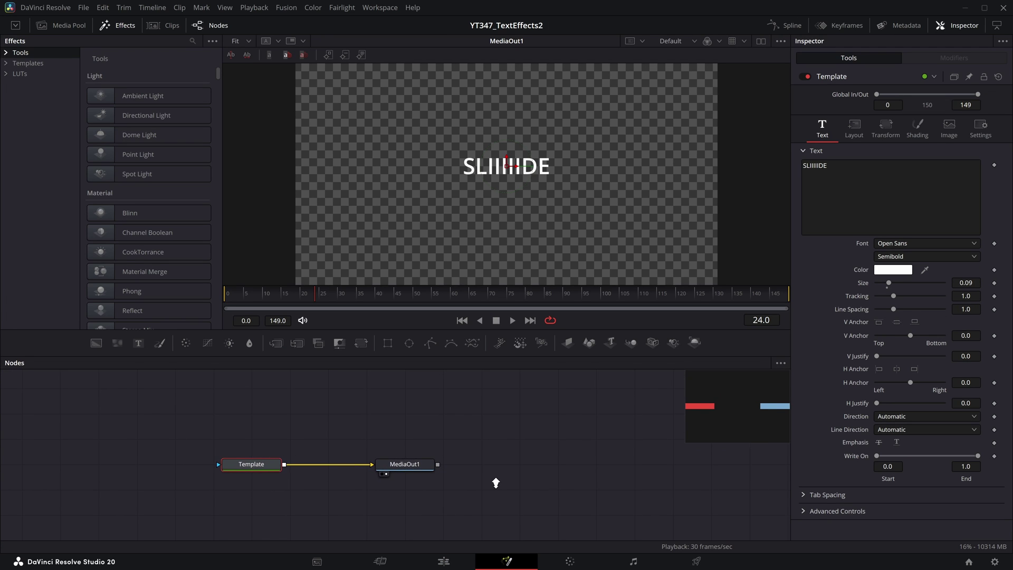
{"action": "left_click", "coordinate": [242, 417]}
{"action": "left_click", "coordinate": [256, 465]}
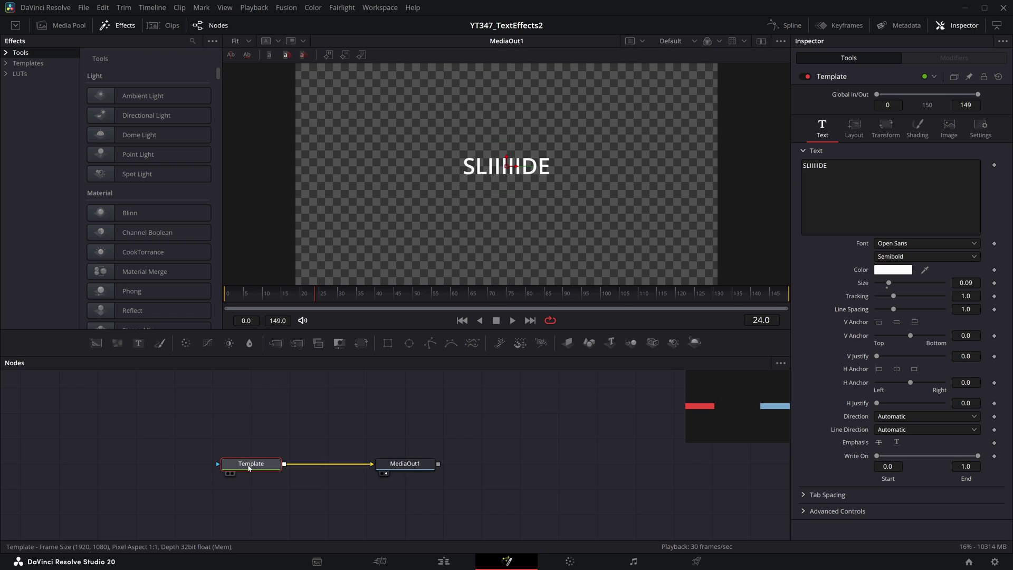
{"action": "left_click", "coordinate": [388, 344]}
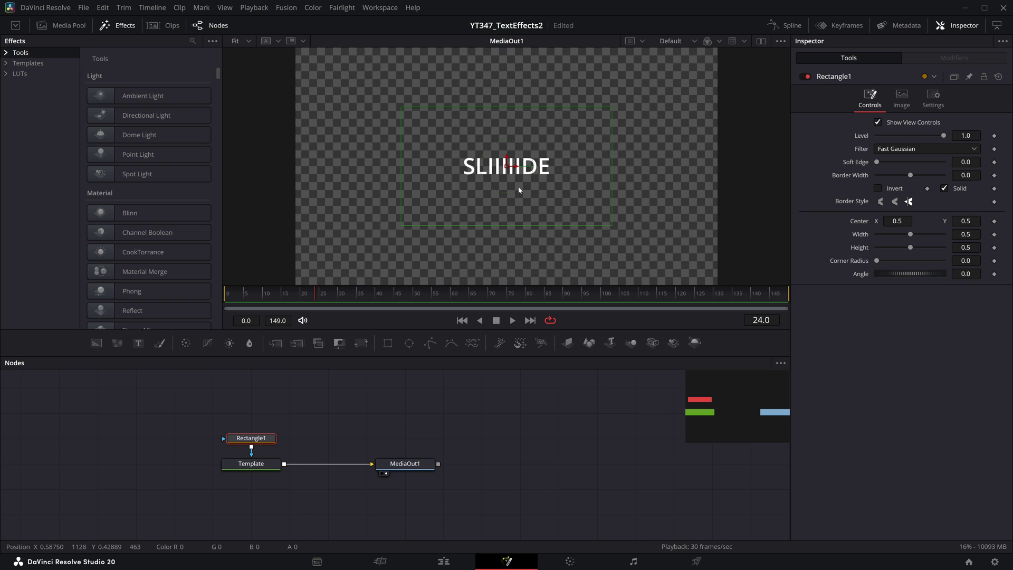
{"action": "left_click_drag", "start_coordinate": [505, 168], "coordinate": [527, 170]}
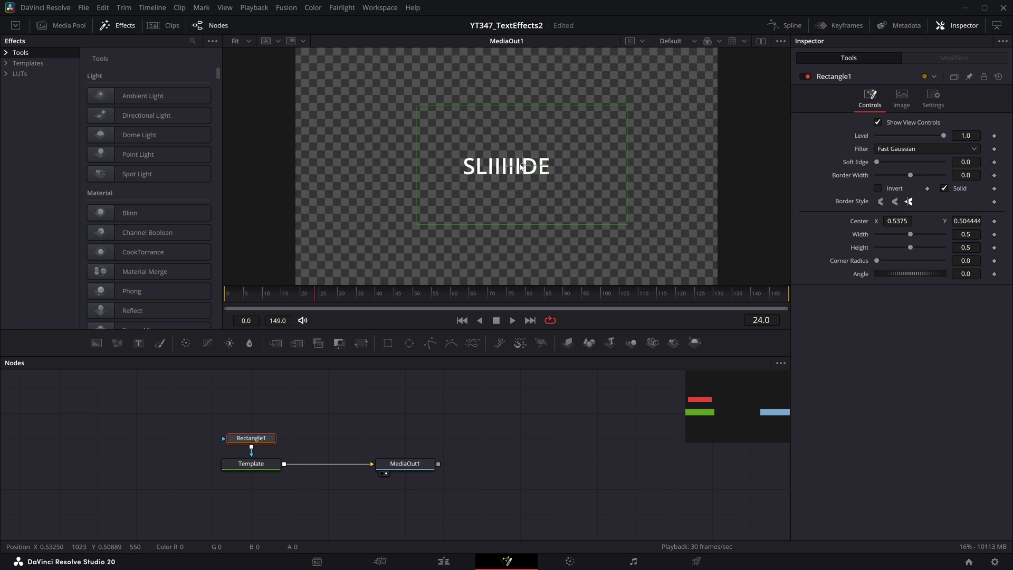
{"action": "double_click", "coordinate": [854, 224]}
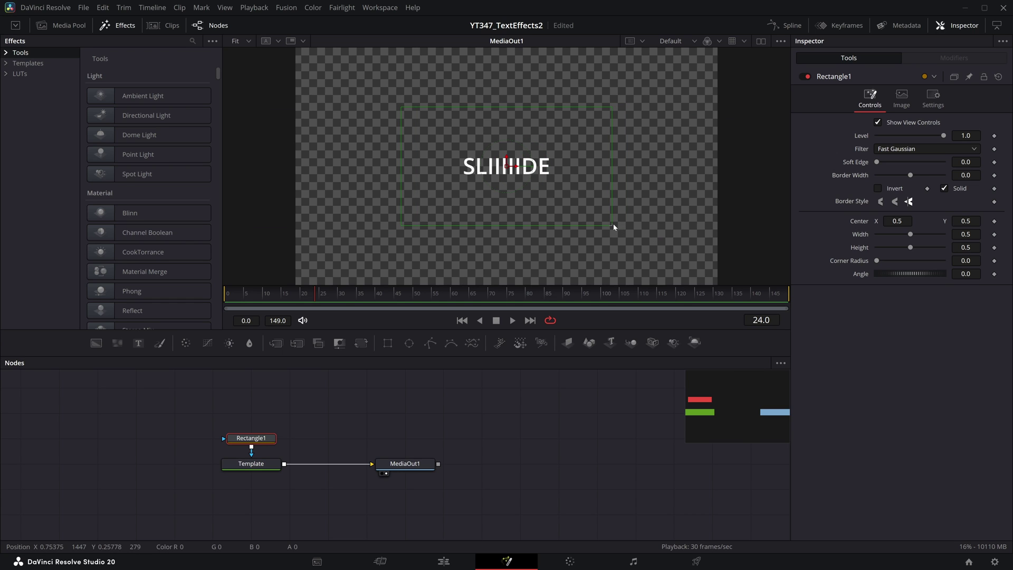
{"action": "left_click_drag", "start_coordinate": [613, 224], "coordinate": [612, 177]}
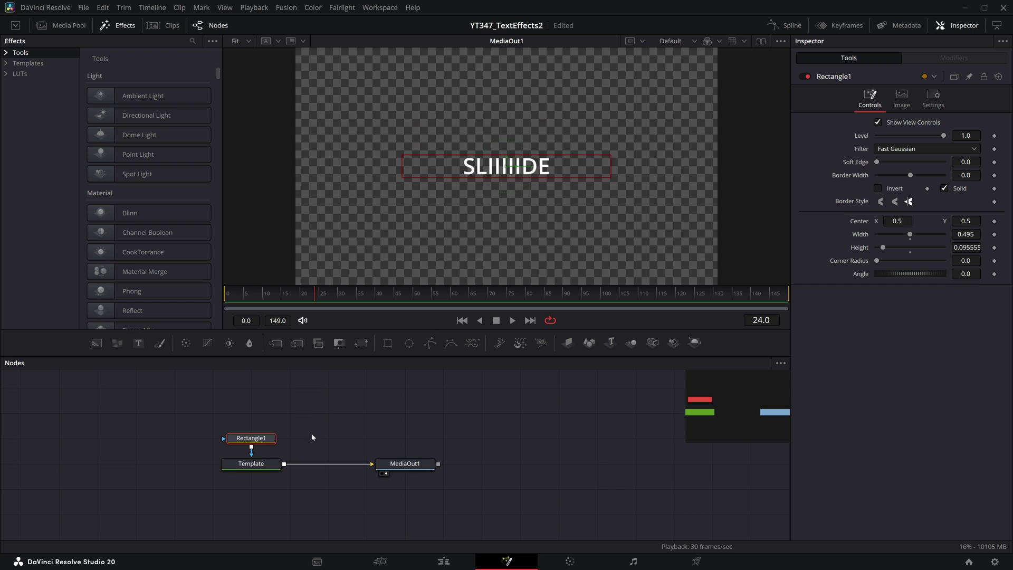
Keyframe the Template's layout center Y from 0.414 at frame 0 to 0.5 at frame 20.
{"action": "left_click", "coordinate": [257, 466]}
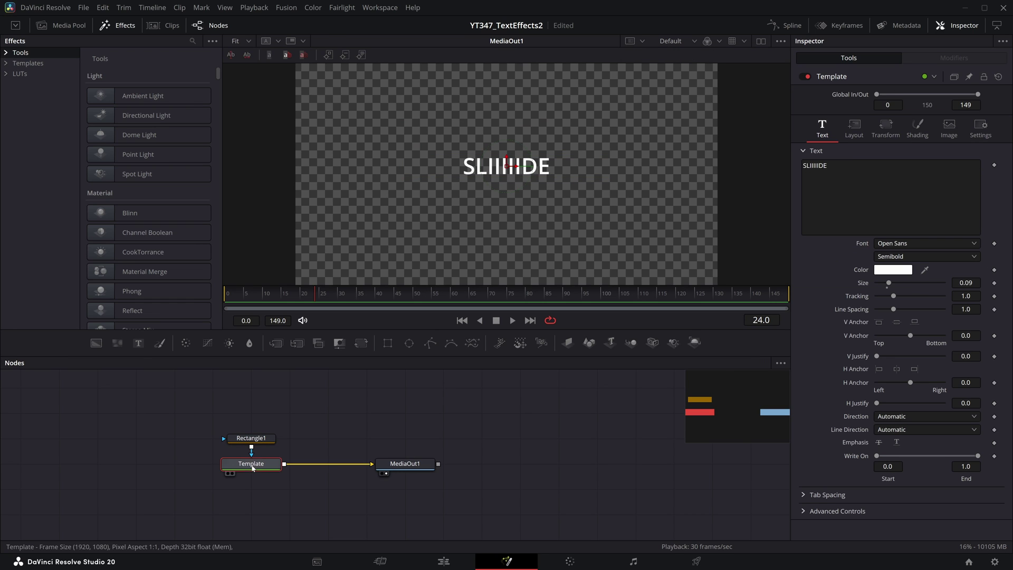
{"action": "left_click", "coordinate": [853, 129]}
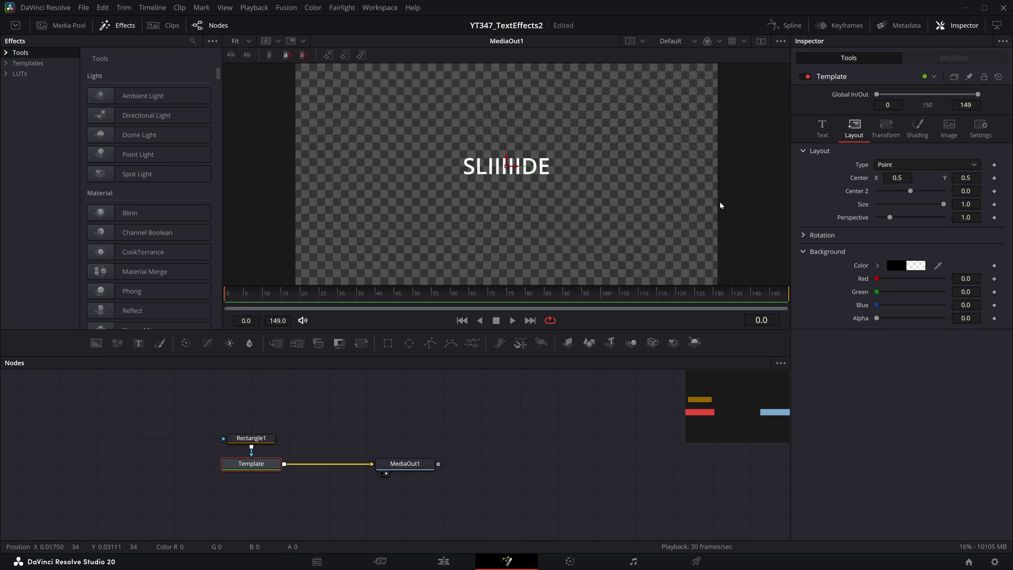
{"action": "left_click", "coordinate": [994, 178]}
{"action": "left_click_drag", "start_coordinate": [965, 177], "coordinate": [938, 177]}
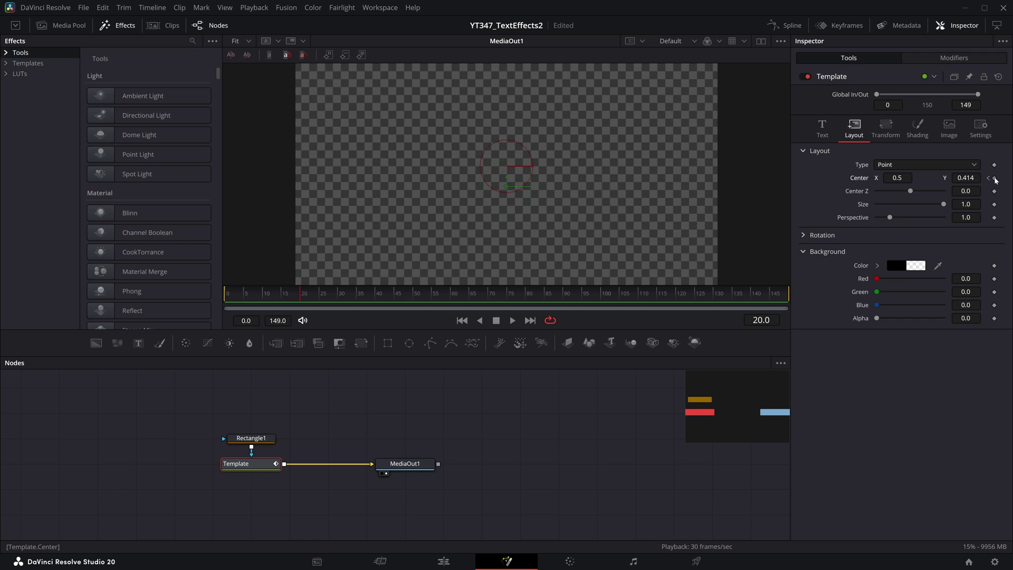
{"action": "left_click", "coordinate": [965, 178]}
{"action": "type", "text": ".5"}
{"action": "key", "text": "Tab"}
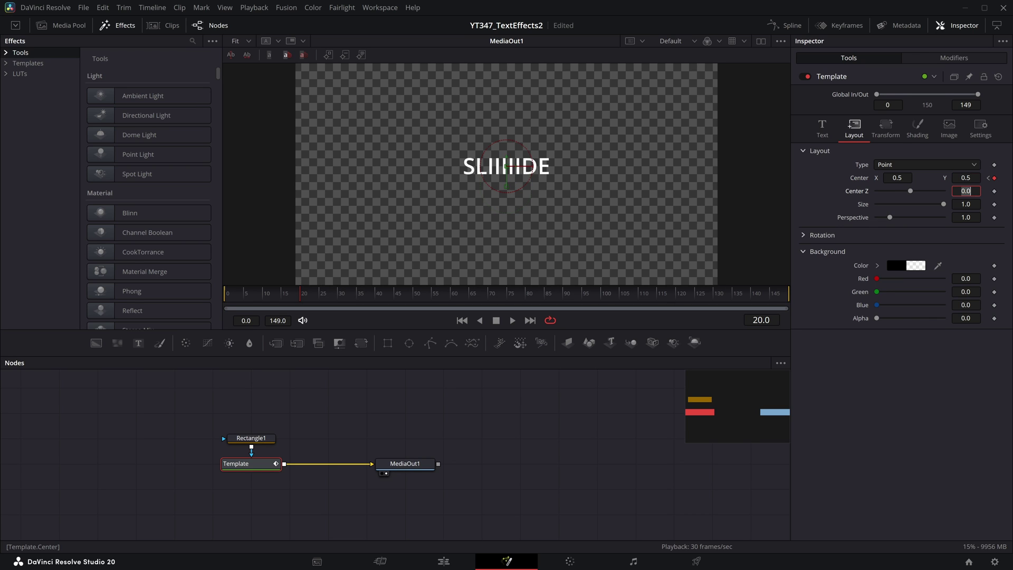
{"action": "left_click_drag", "start_coordinate": [269, 298], "coordinate": [323, 312]}
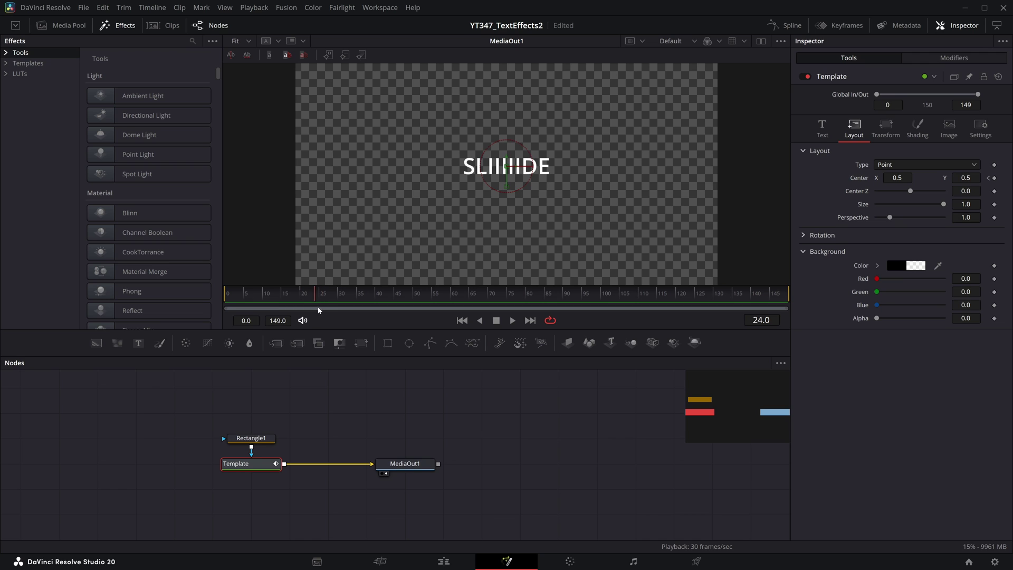
{"action": "left_click_drag", "start_coordinate": [308, 318], "coordinate": [272, 316]}
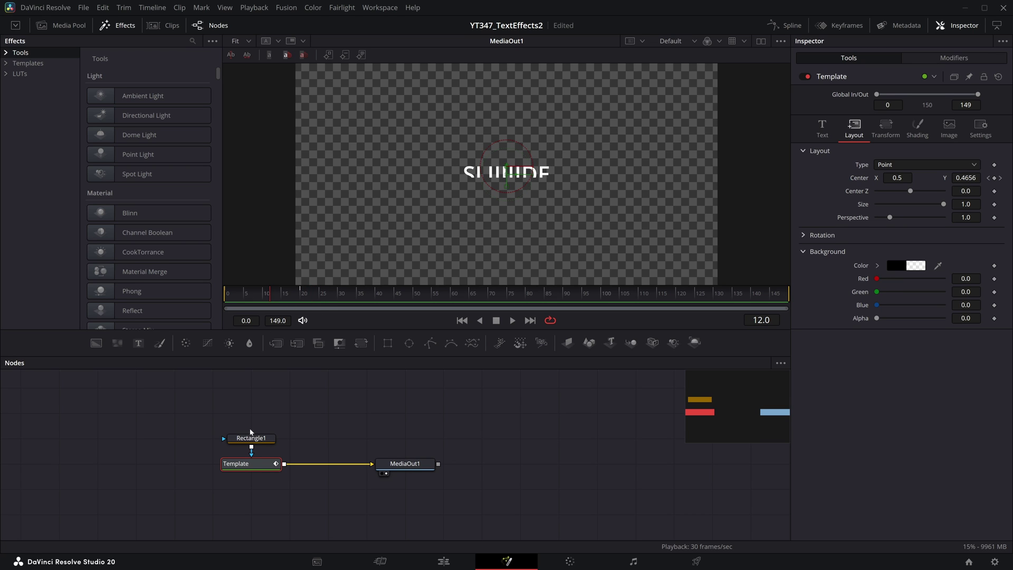
Give the rectangle mask a soft edge of 0.0094 and check the text's reveal across its first frames.
{"action": "left_click", "coordinate": [247, 438]}
{"action": "left_click_drag", "start_coordinate": [880, 166], "coordinate": [879, 163]}
{"action": "left_click_drag", "start_coordinate": [278, 293], "coordinate": [229, 293]}
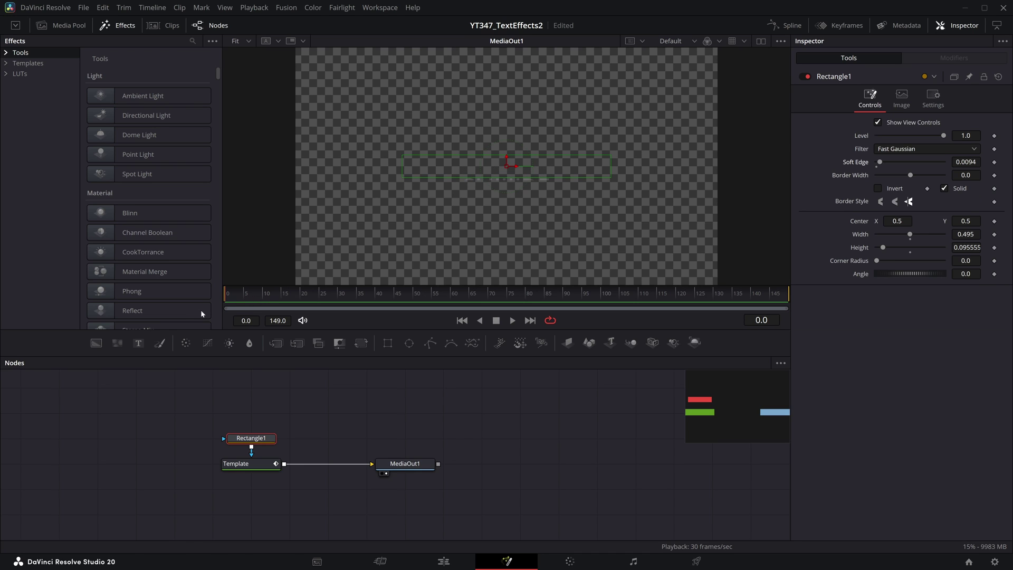
{"action": "left_click", "coordinate": [249, 463]}
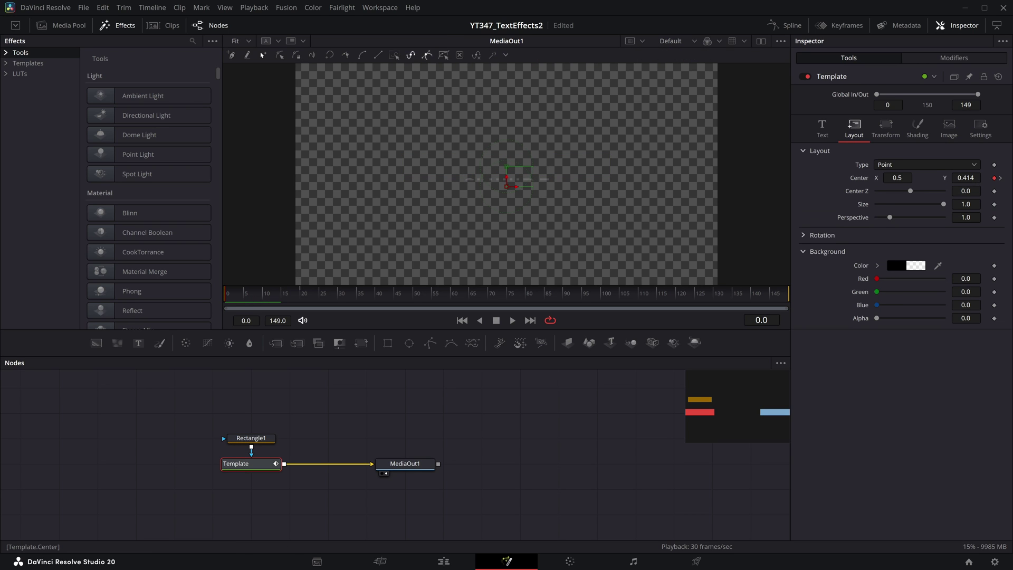
{"action": "left_click_drag", "start_coordinate": [244, 293], "coordinate": [317, 338]}
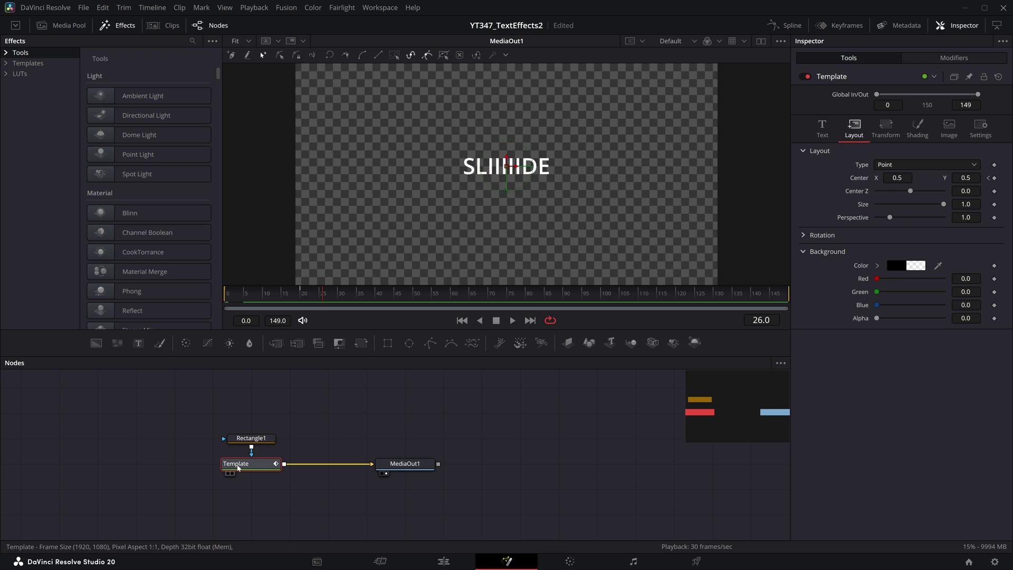
Smooth the Template's layout center Displacement keyframes in the Spline editor and play back the slide animation.
{"action": "left_click", "coordinate": [791, 26]}
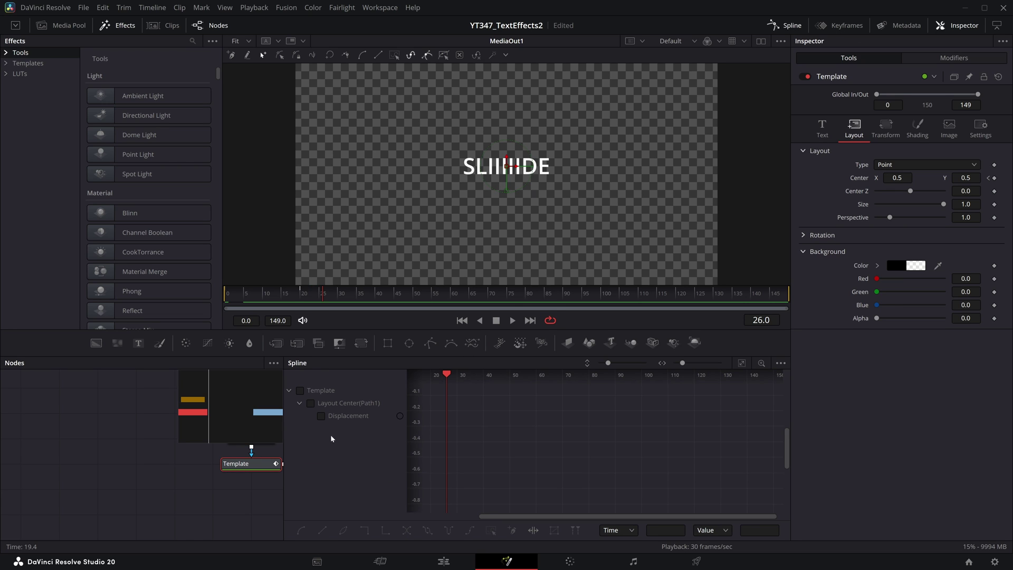
{"action": "left_click", "coordinate": [321, 416]}
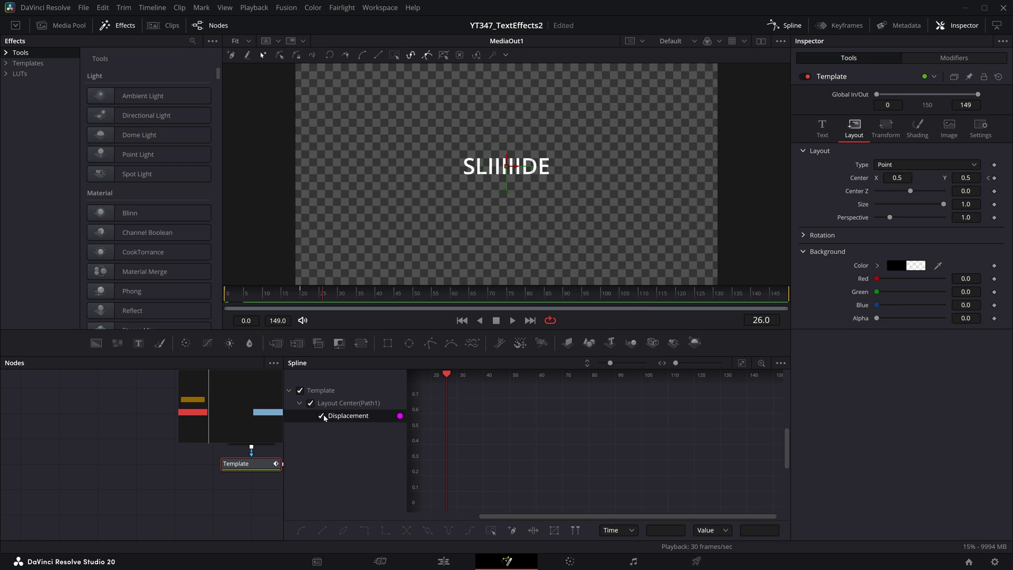
{"action": "left_click", "coordinate": [742, 364]}
{"action": "left_click_drag", "start_coordinate": [779, 403], "coordinate": [707, 423]}
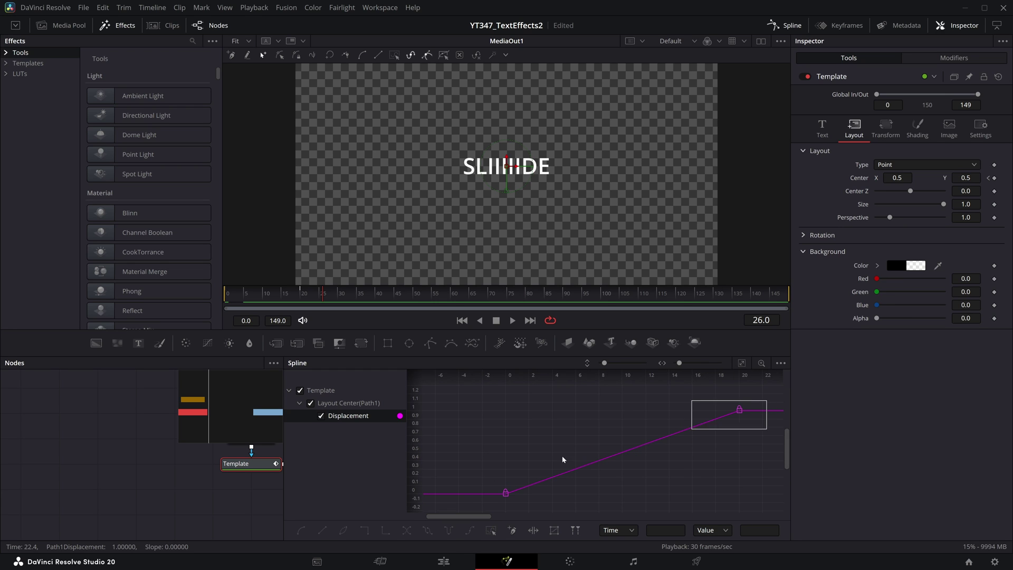
{"action": "key", "text": "f"}
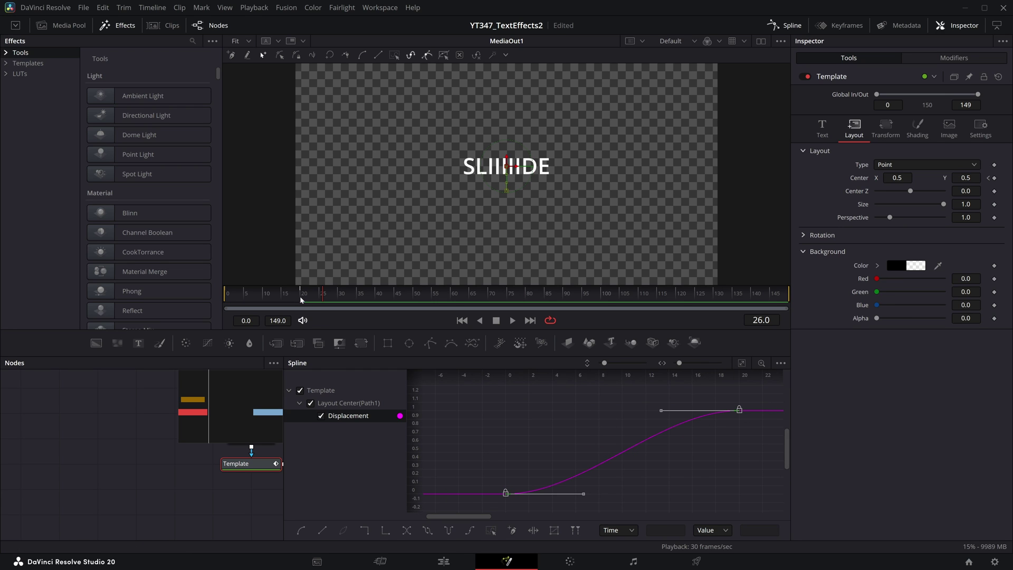
{"action": "left_click_drag", "start_coordinate": [301, 299], "coordinate": [142, 349]}
{"action": "key", "text": "space"}
{"action": "key", "text": "space"}
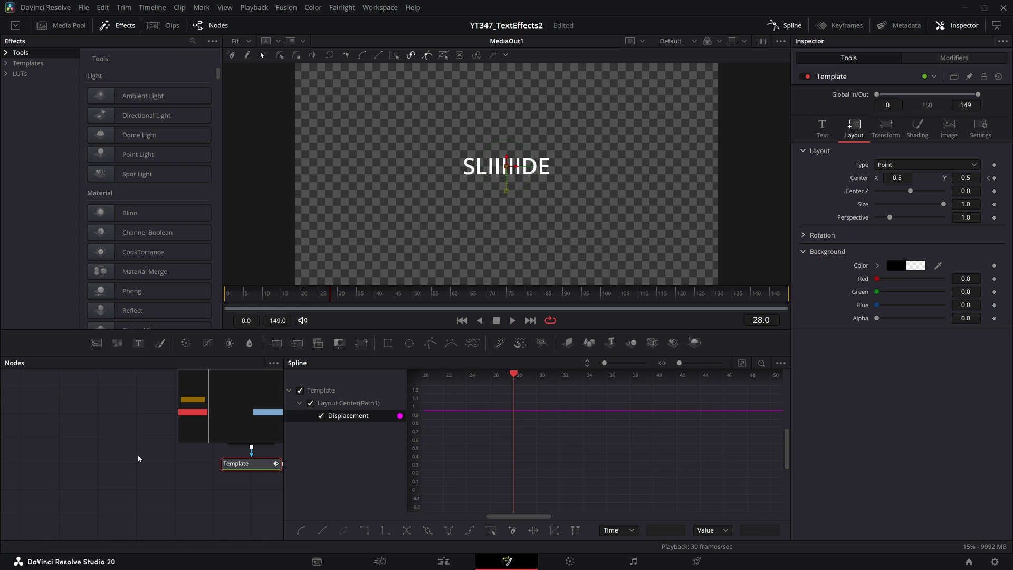
{"action": "left_click", "coordinate": [138, 455]}
{"action": "left_click_drag", "start_coordinate": [287, 291], "coordinate": [111, 309]}
{"action": "key", "text": "space"}
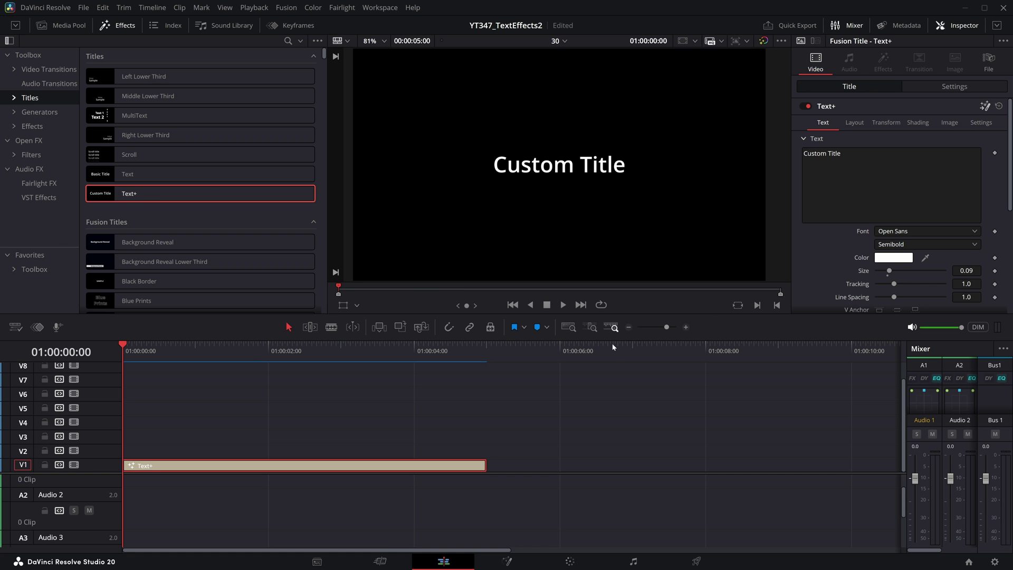
Open the Custom Title clip in Fusion, apply the TimeCode modifier to its text, and play it in a single viewer.
{"action": "key", "text": "shift+5"}
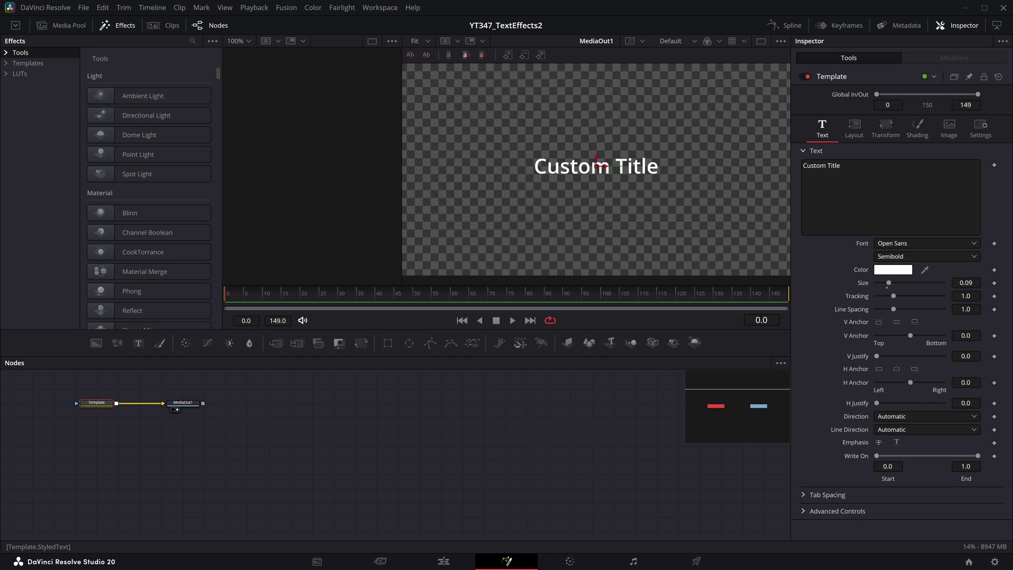
{"action": "right_click", "coordinate": [876, 199]}
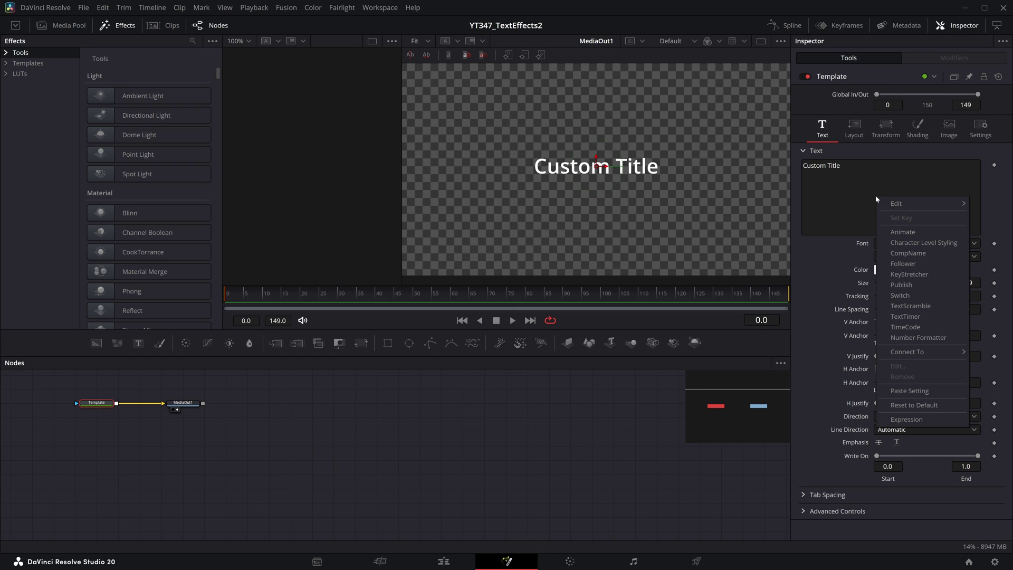
{"action": "left_click", "coordinate": [929, 324]}
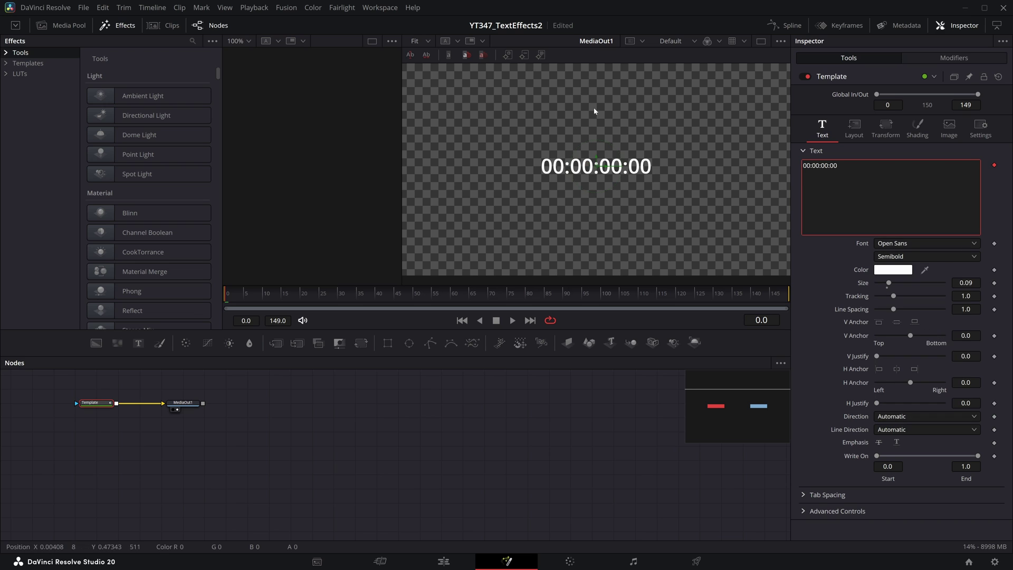
{"action": "left_click", "coordinate": [435, 464]}
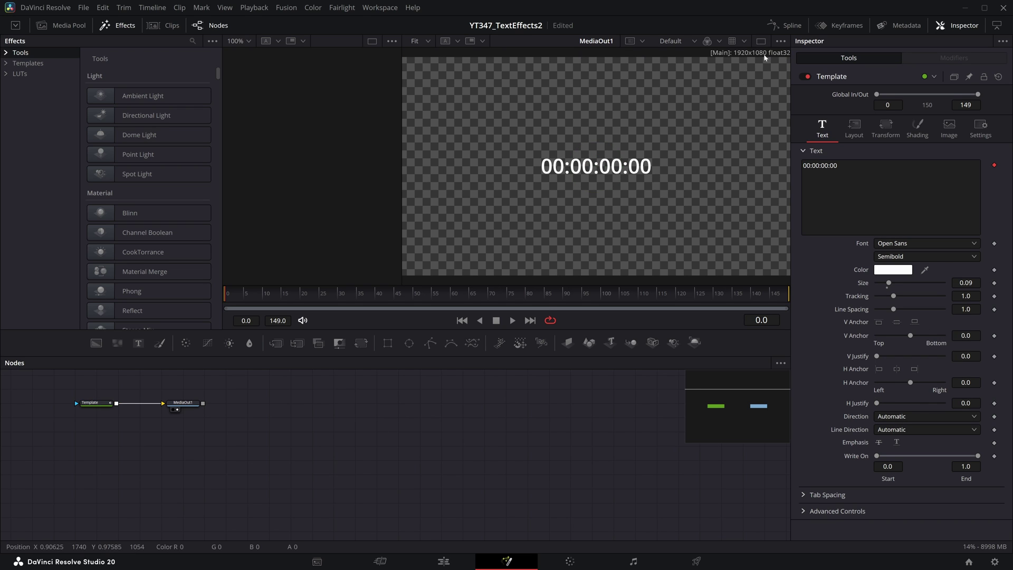
{"action": "left_click", "coordinate": [760, 41]}
{"action": "key", "text": "space"}
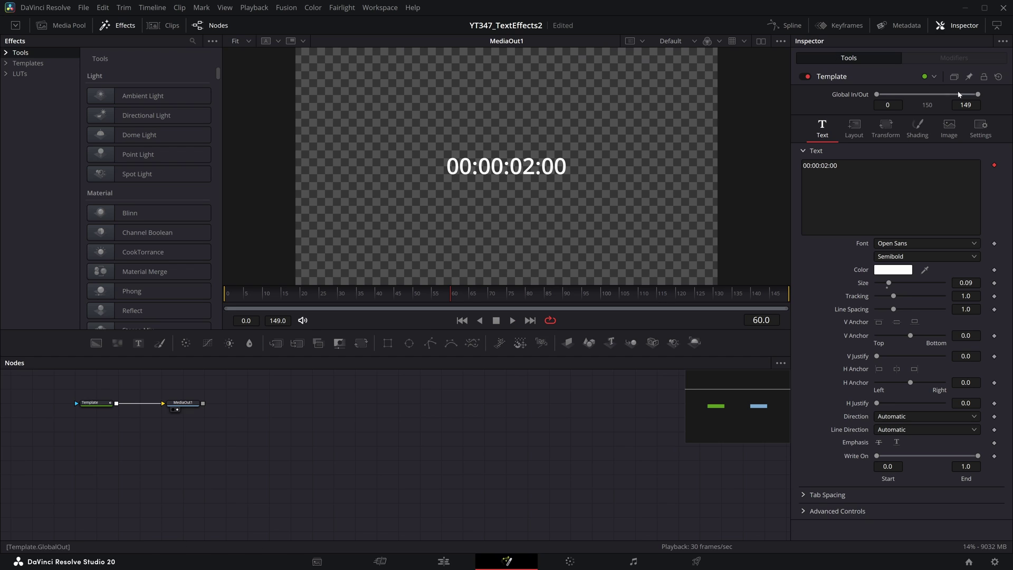
Turn off frames, hours and minutes in the Template's Time Code modifier and play the seconds counter from the first frame.
{"action": "left_click", "coordinate": [101, 406]}
{"action": "left_click", "coordinate": [93, 408]}
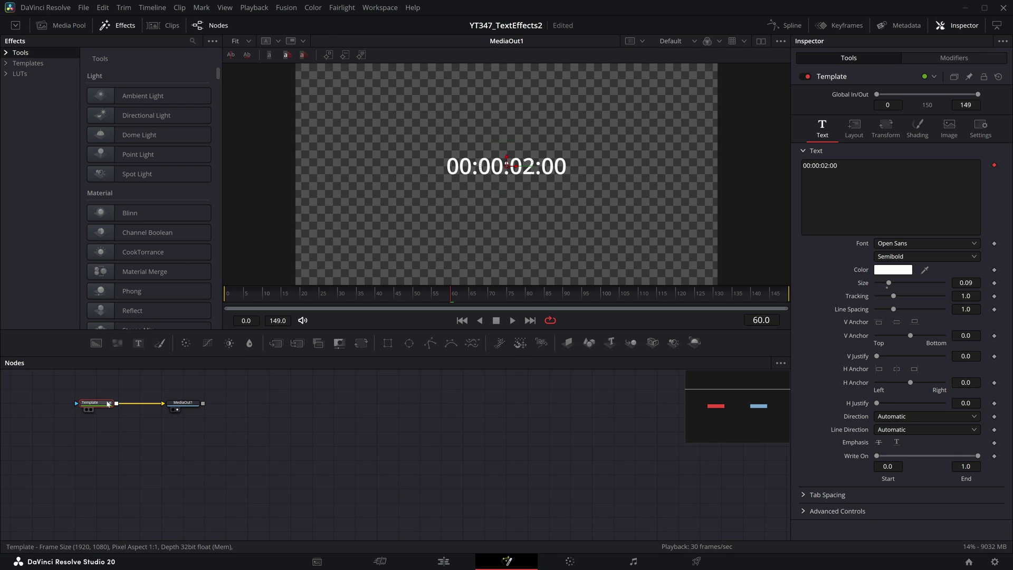
{"action": "left_click", "coordinate": [967, 63]}
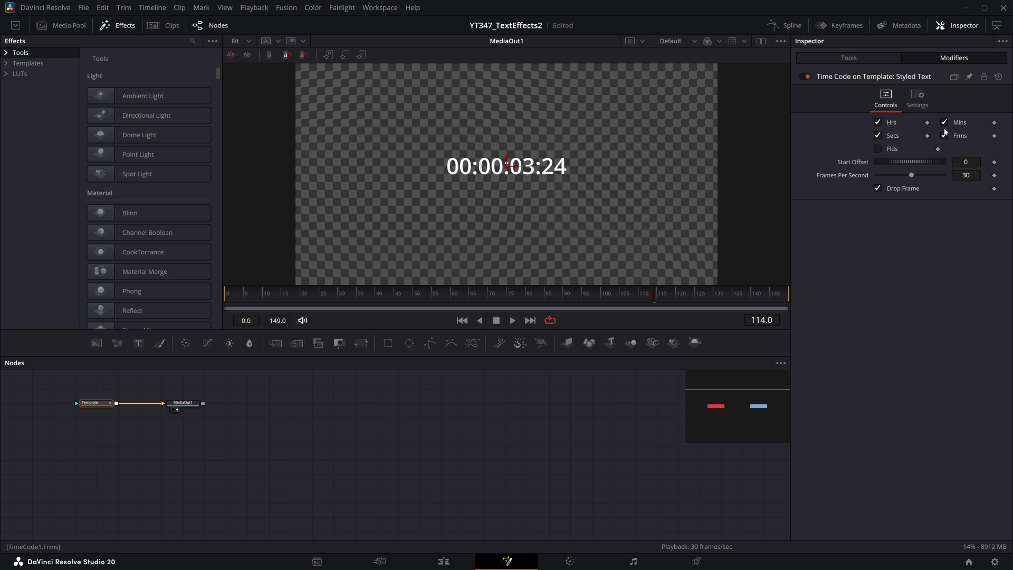
{"action": "left_click", "coordinate": [944, 135]}
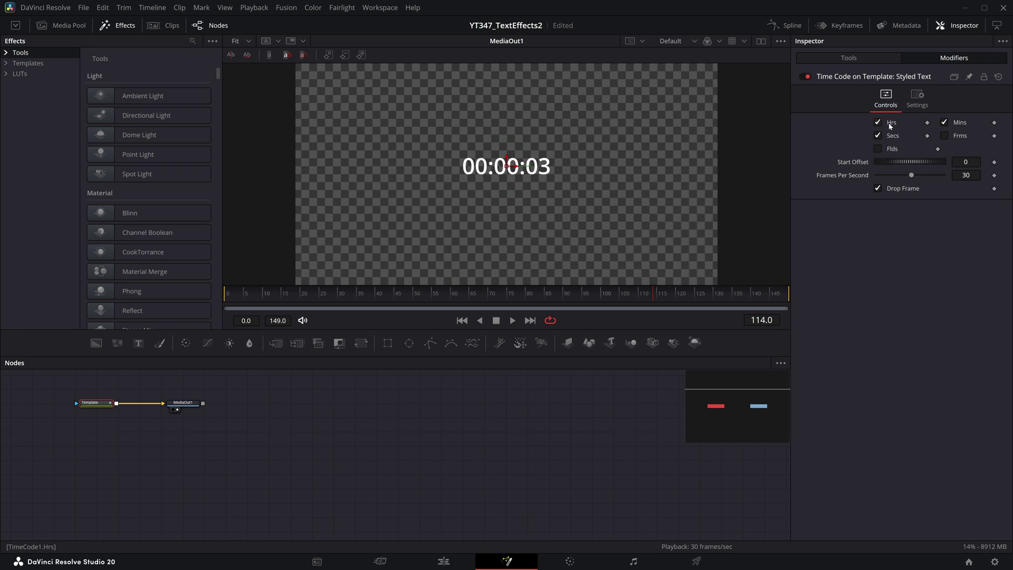
{"action": "left_click", "coordinate": [878, 122]}
{"action": "left_click", "coordinate": [944, 122]}
{"action": "left_click", "coordinate": [385, 396]}
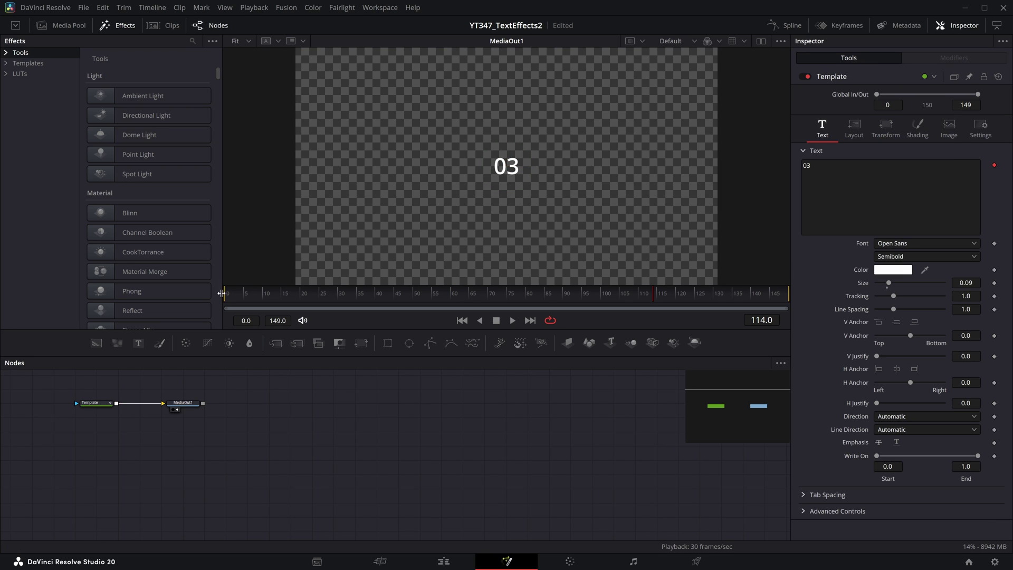
{"action": "left_click", "coordinate": [225, 292]}
{"action": "key", "text": "space"}
{"action": "key", "text": "space"}
Try a Start Offset of 60 in the Time Code modifier, scrub the counter, and reset the offset.
{"action": "left_click", "coordinate": [954, 57]}
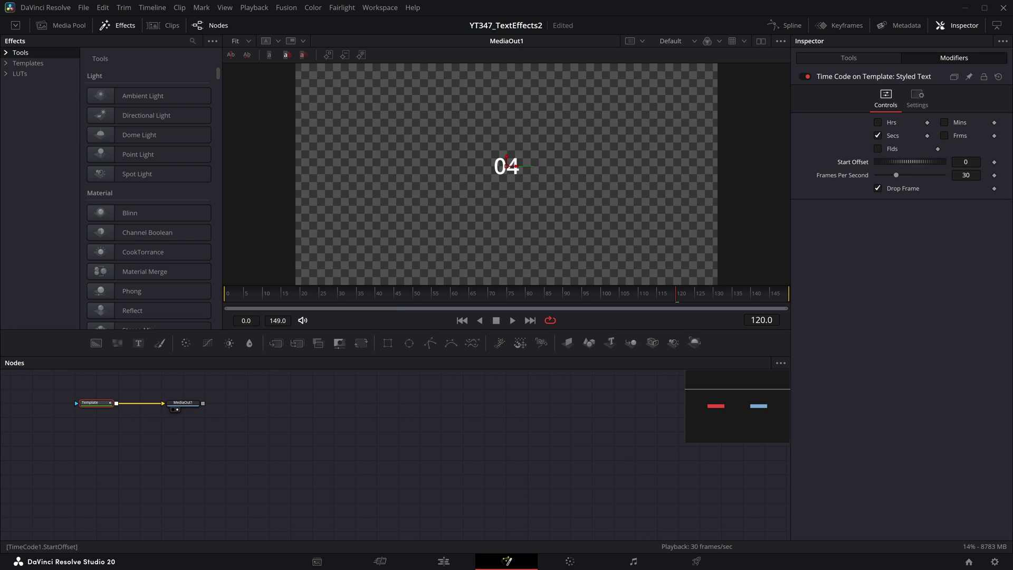
{"action": "left_click", "coordinate": [965, 162]}
{"action": "type", "text": "60"}
{"action": "key", "text": "Tab"}
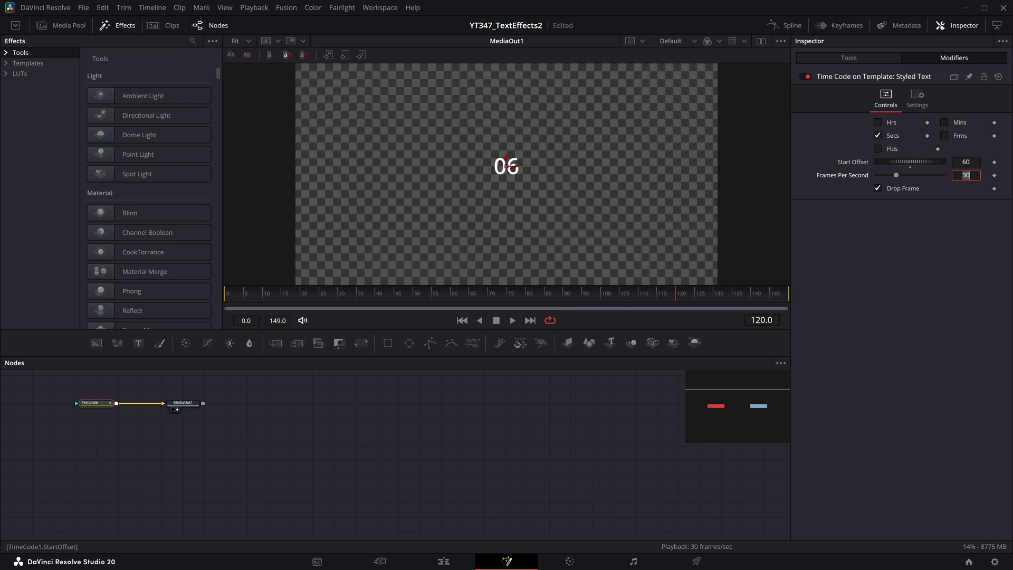
{"action": "left_click_drag", "start_coordinate": [245, 295], "coordinate": [585, 284]}
{"action": "left_click", "coordinate": [910, 167]}
{"action": "key", "text": "space"}
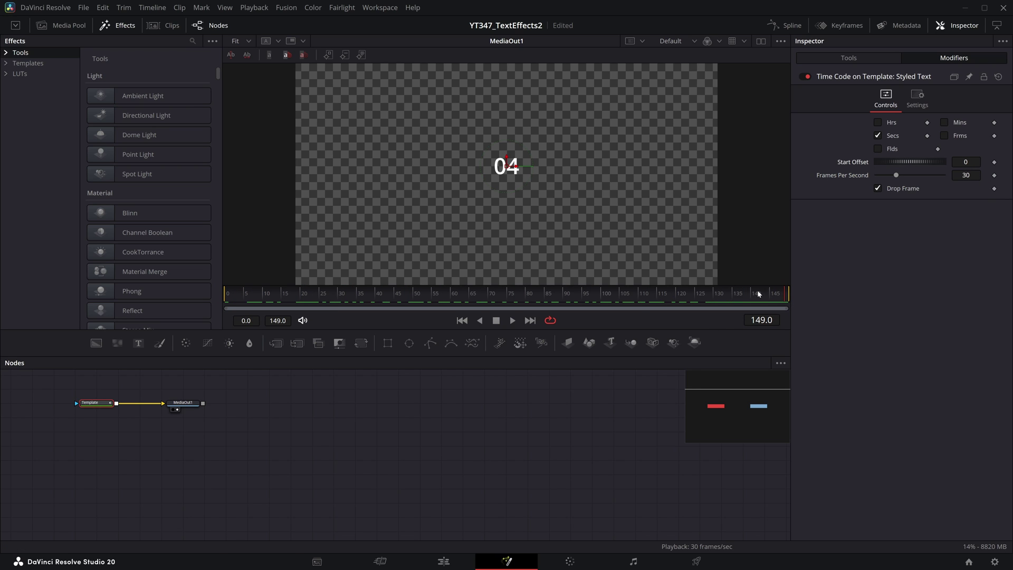
Lengthen the Text+ clip on the Edit page to 00:00:13:07 and scrub its seconds counter there and in Fusion.
{"action": "left_click", "coordinate": [443, 561]}
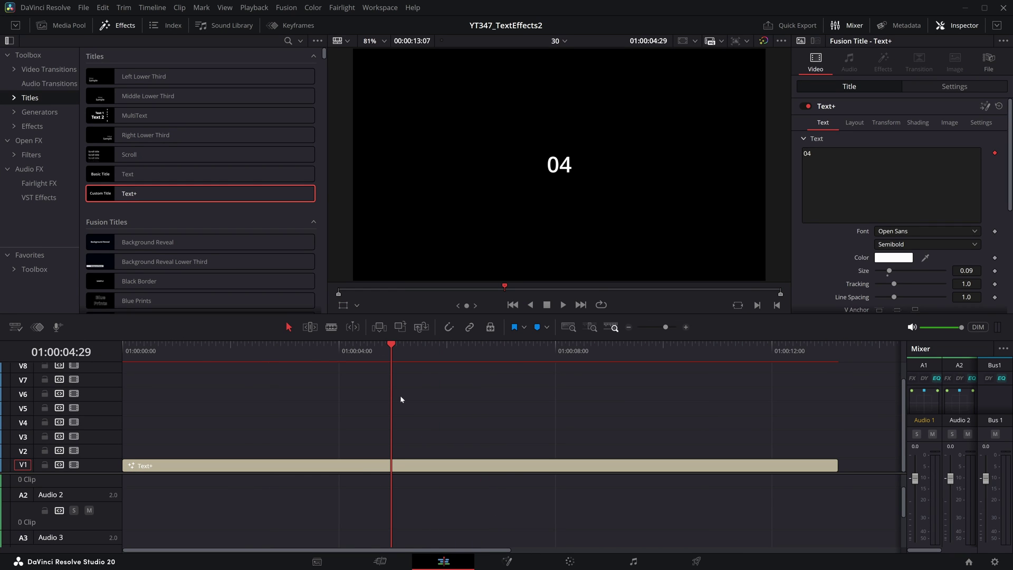
{"action": "left_click_drag", "start_coordinate": [427, 351], "coordinate": [782, 422]}
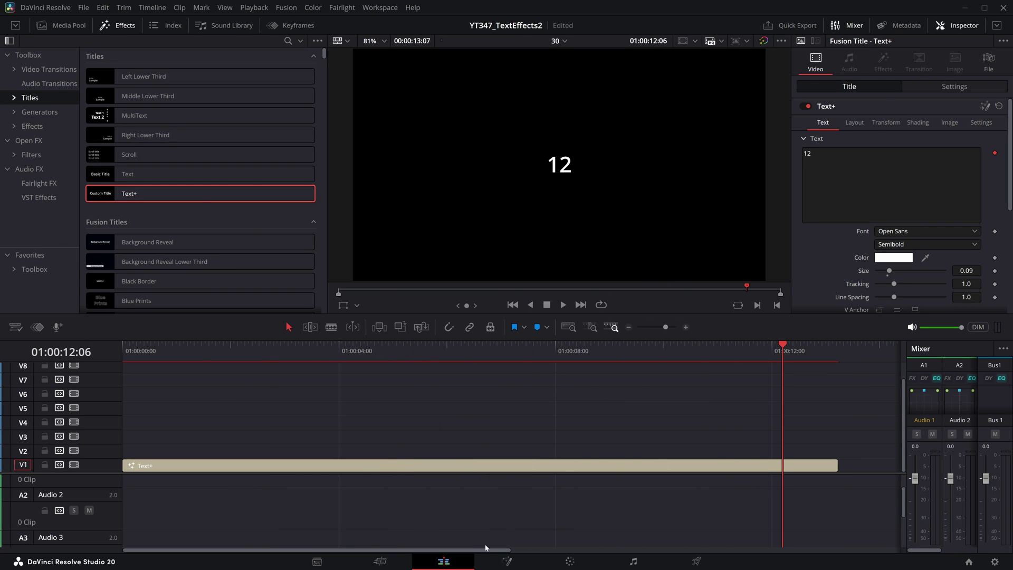
{"action": "left_click", "coordinate": [506, 560]}
{"action": "left_click_drag", "start_coordinate": [433, 406], "coordinate": [461, 411]}
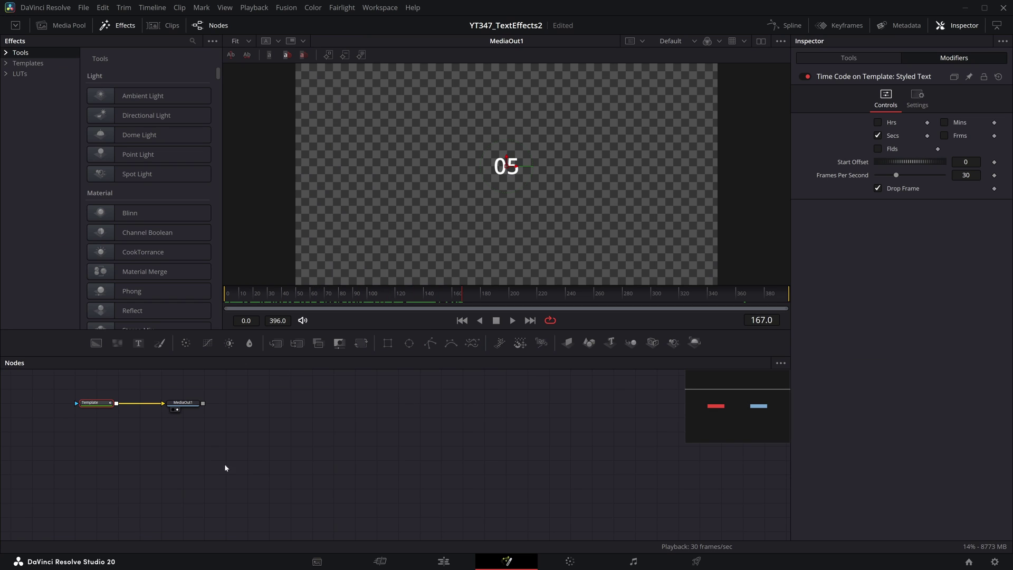
Move the MediaOut1 node farther from the Template to make room between the two nodes.
{"action": "left_click_drag", "start_coordinate": [238, 484], "coordinate": [451, 514]}
{"action": "scroll", "coordinate": [424, 519], "scroll_direction": "up", "scroll_amount": 2}
{"action": "left_click_drag", "start_coordinate": [363, 404], "coordinate": [596, 404]}
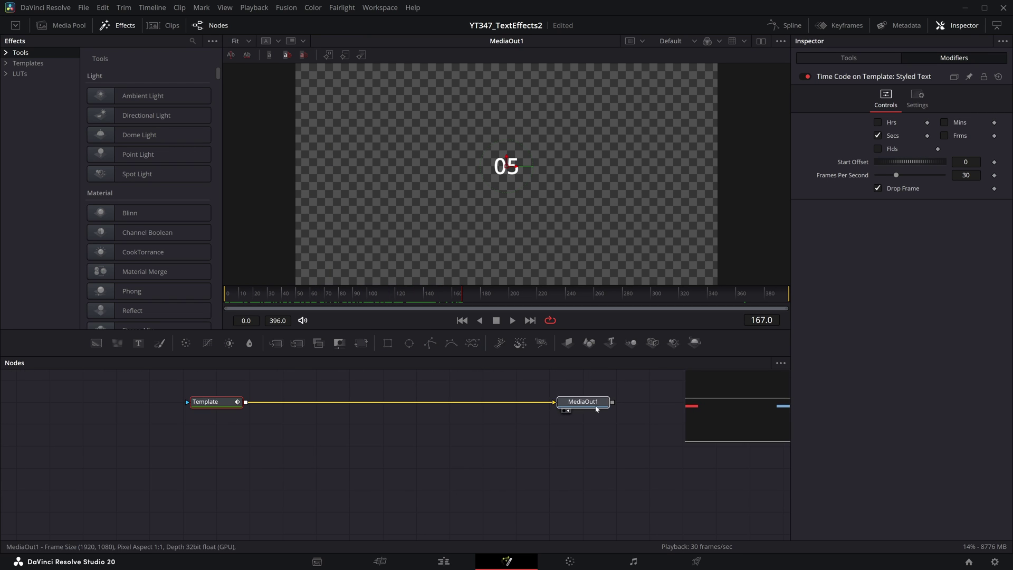
{"action": "scroll", "coordinate": [278, 480], "scroll_direction": "up", "scroll_amount": 2}
Insert a Time Speed node between the Template and MediaOut1.
{"action": "left_click", "coordinate": [202, 434]}
{"action": "key", "text": "shift+space"}
{"action": "type", "text": "time"}
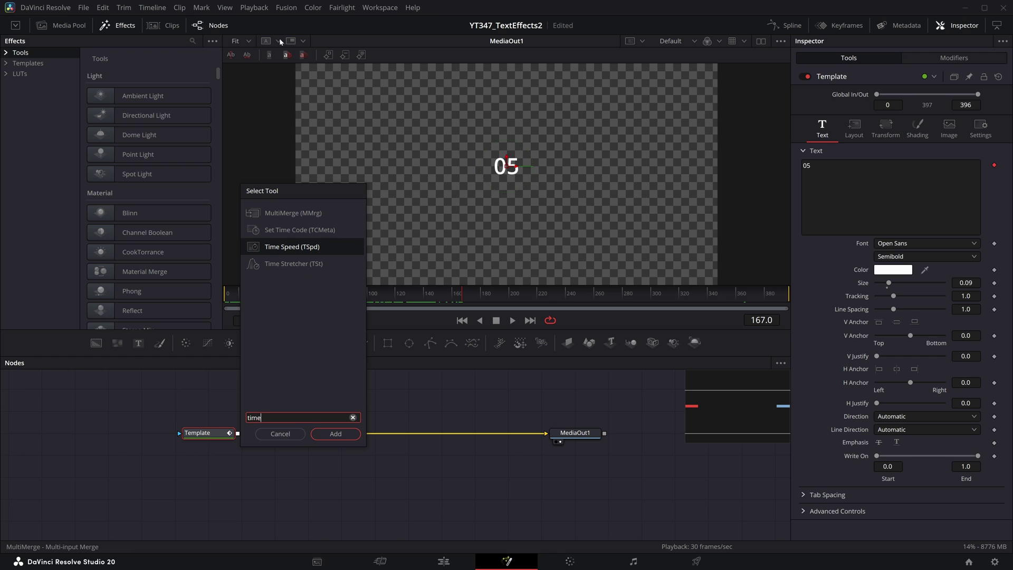
{"action": "left_click", "coordinate": [280, 433]}
{"action": "key", "text": "shift+space"}
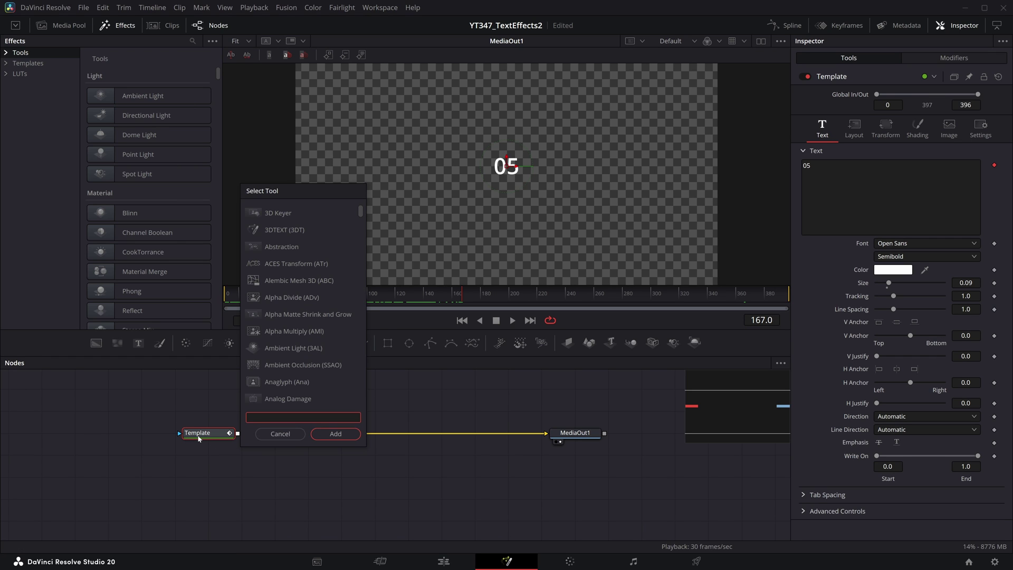
{"action": "type", "text": "time"}
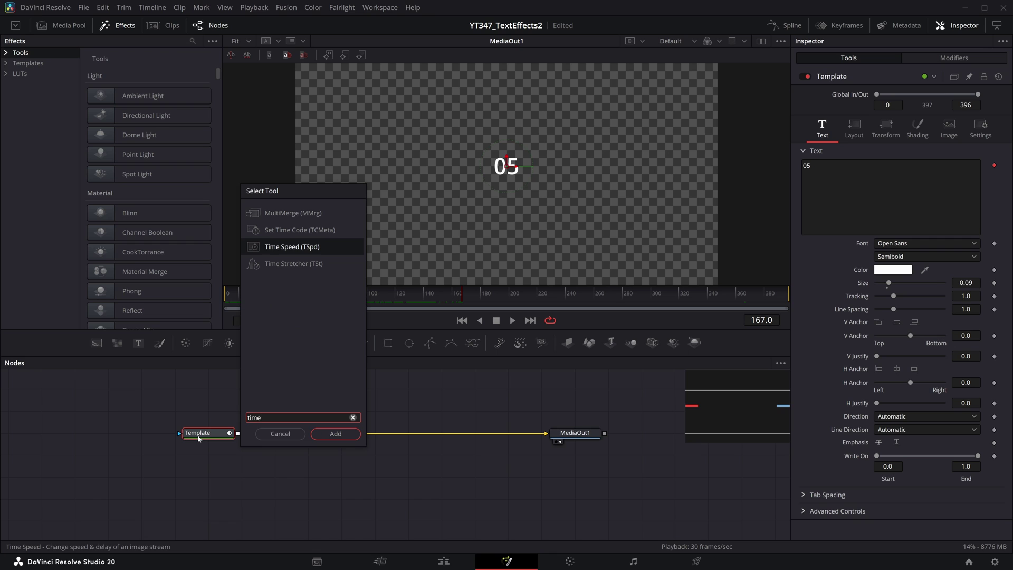
{"action": "key", "text": "Return"}
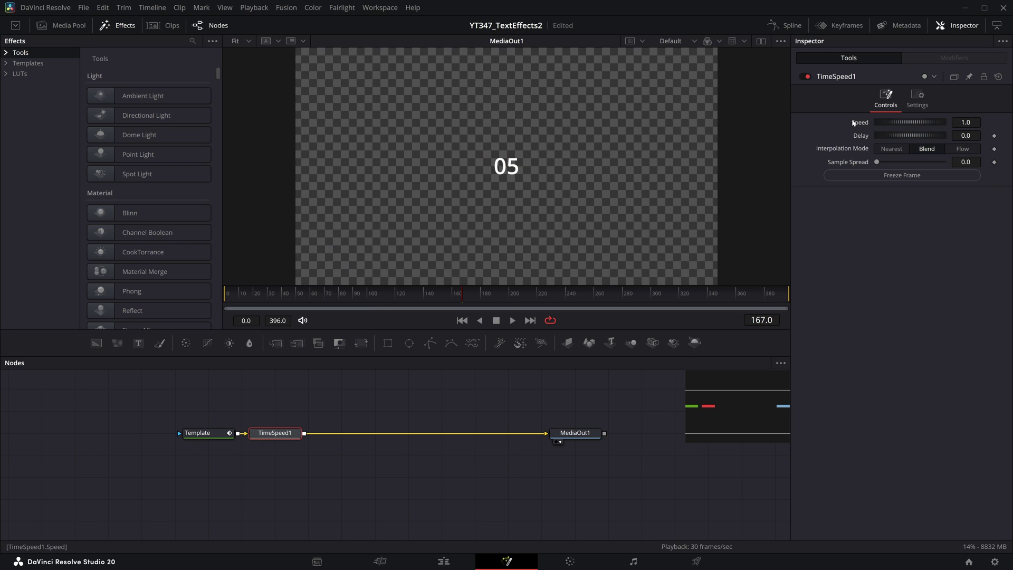
Set the TimeSpeed1 node's speed to -1.0 and play the countdown from frame 0.
{"action": "left_click", "coordinate": [961, 121]}
{"action": "type", "text": "-"}
{"action": "key", "text": "Return"}
{"action": "left_click_drag", "start_coordinate": [255, 298], "coordinate": [137, 313]}
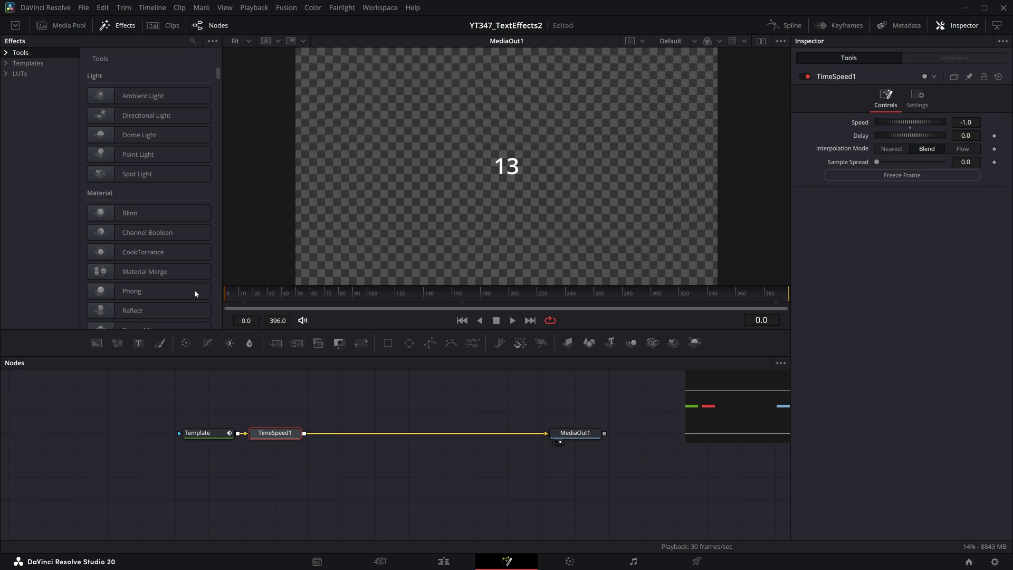
{"action": "key", "text": "space"}
{"action": "key", "text": "space"}
{"action": "left_click", "coordinate": [452, 402]}
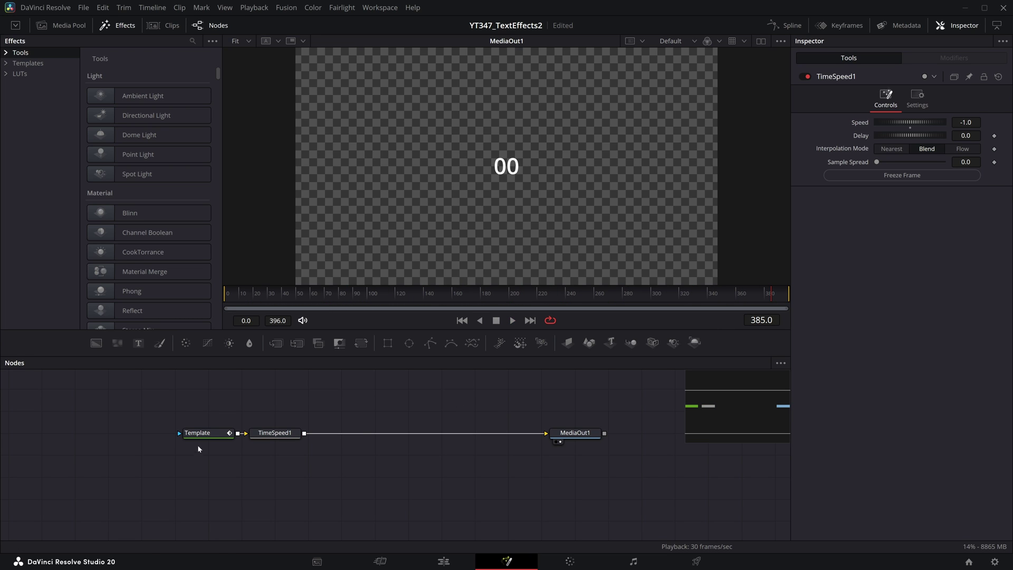
Enable the Template's Red Outline shading element with a thickness of 0.085 and play the outlined countdown.
{"action": "left_click", "coordinate": [207, 434]}
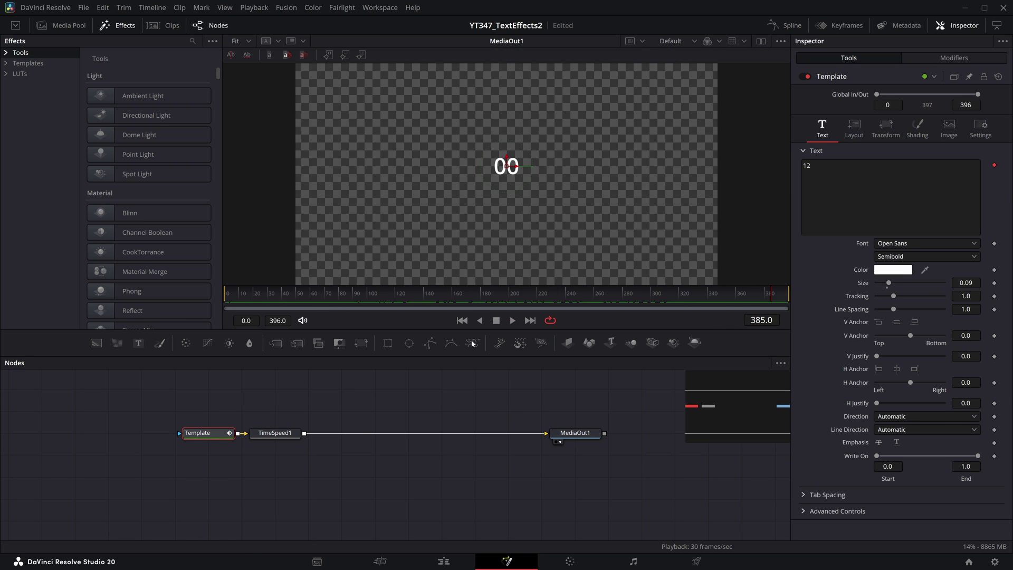
{"action": "left_click", "coordinate": [917, 127]}
{"action": "left_click", "coordinate": [893, 165]}
{"action": "left_click", "coordinate": [877, 191]}
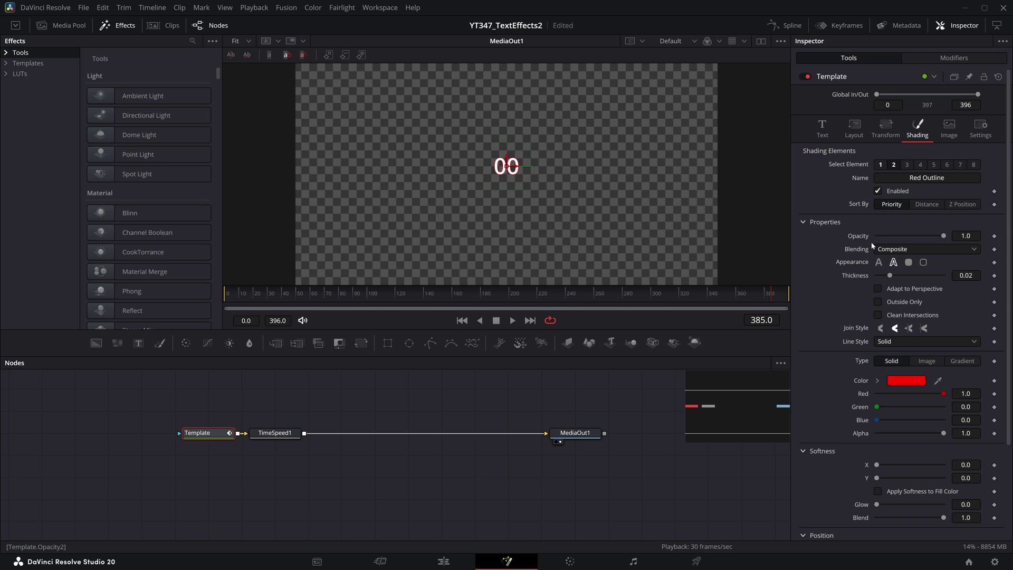
{"action": "left_click_drag", "start_coordinate": [890, 276], "coordinate": [939, 281]}
{"action": "left_click", "coordinate": [357, 294]}
{"action": "key", "text": "space"}
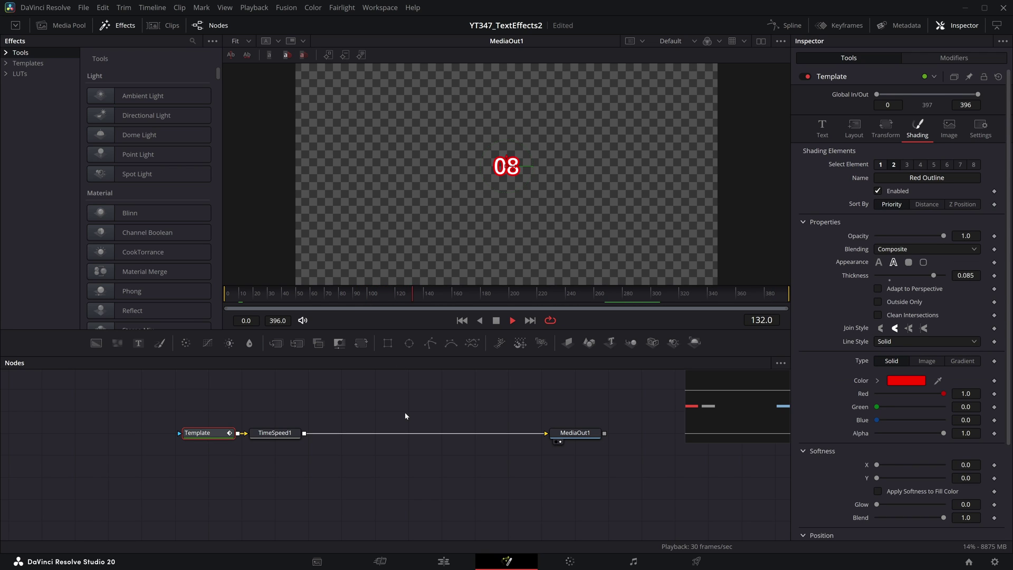